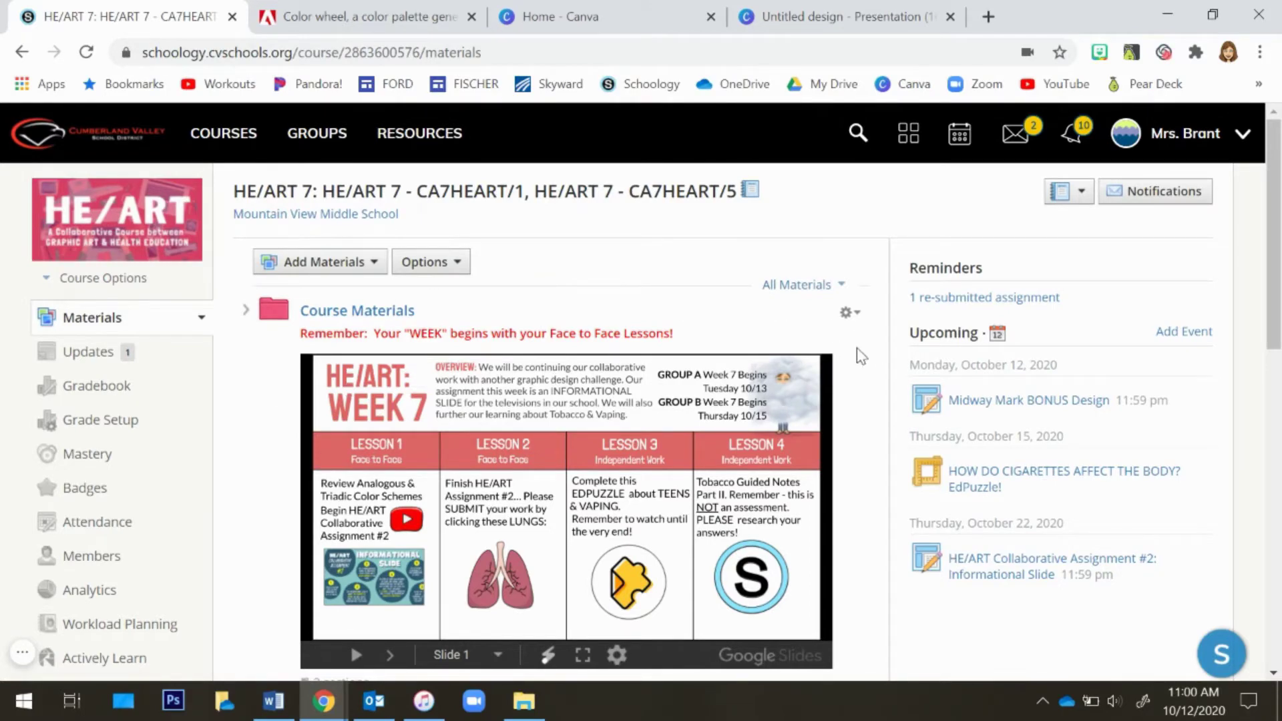
Open the color wheel link from the course headquarters slide on the course materials page
scroll(871, 401, down, 8)
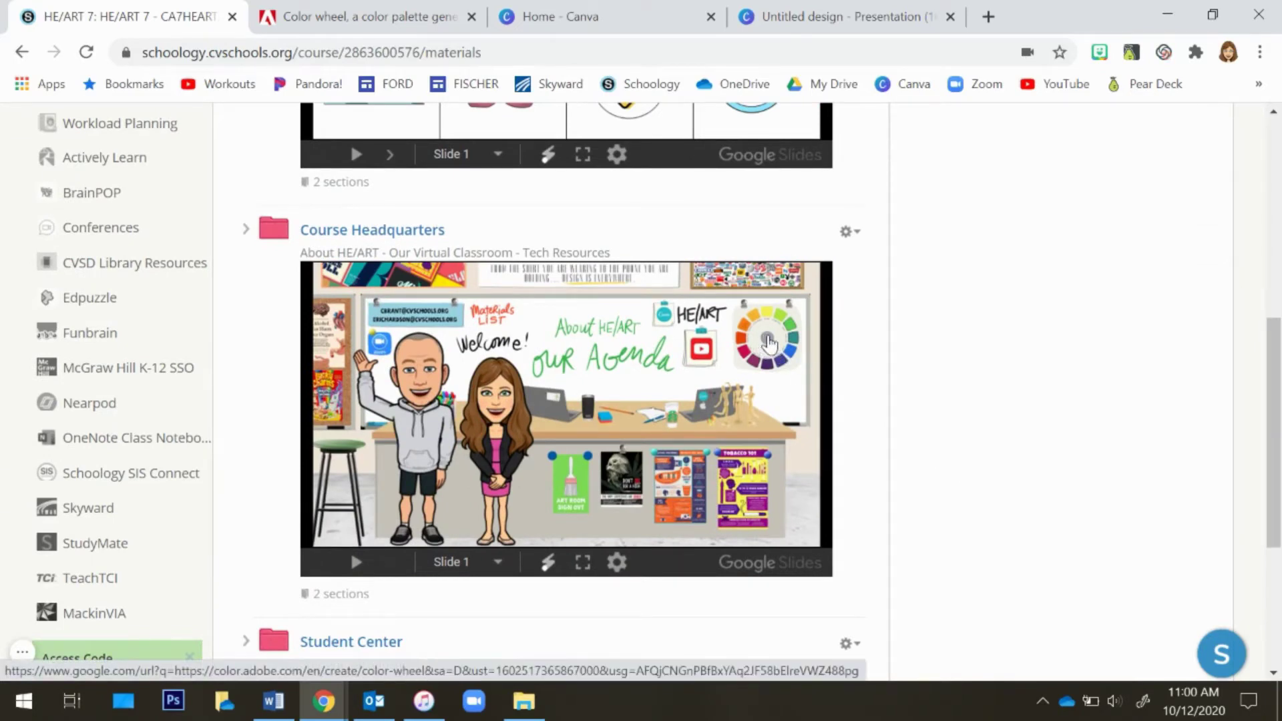
click(768, 342)
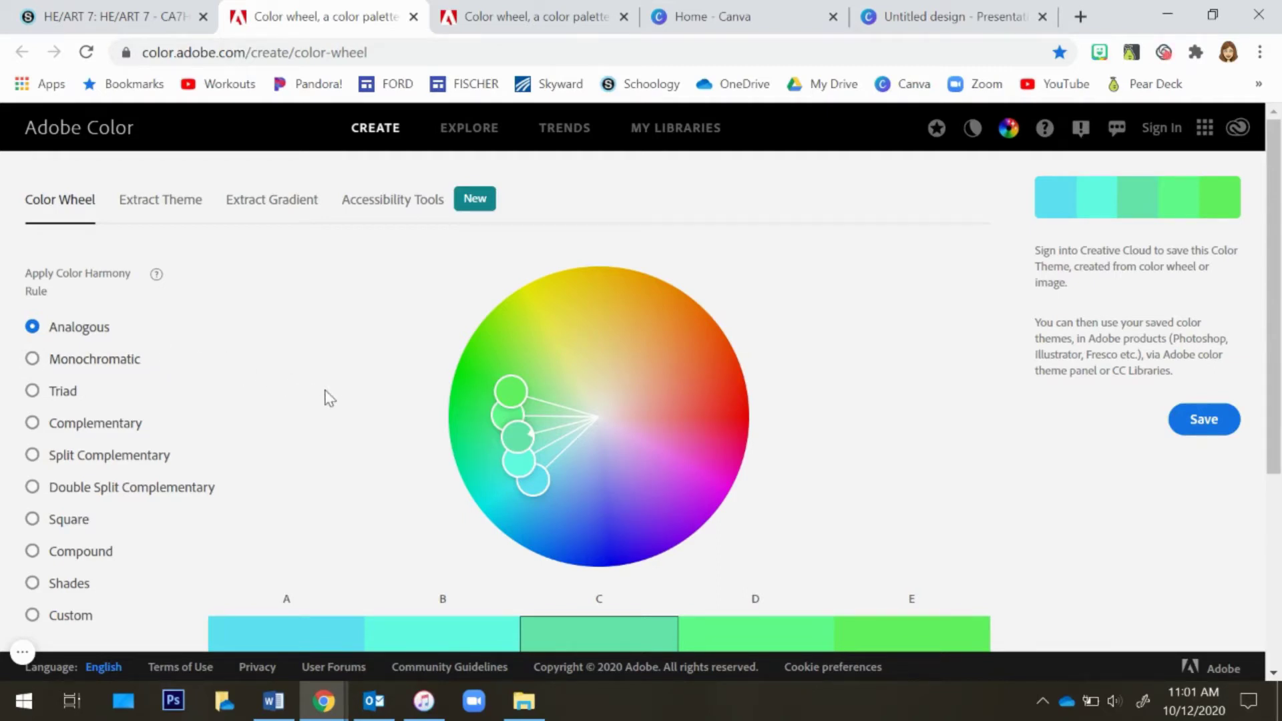
Compare the Monochromatic and Analogous color harmony rules on the color wheel, ending with Analogous selected
click(32, 361)
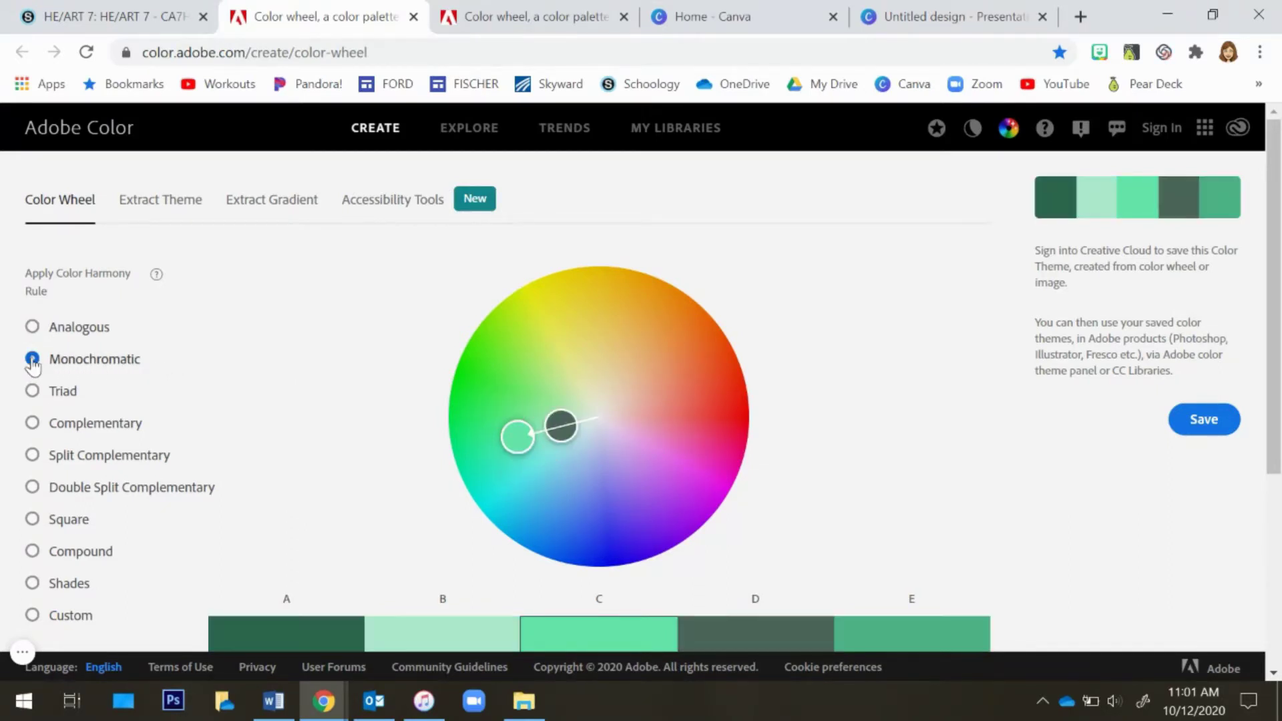
scroll(868, 406, down, 1)
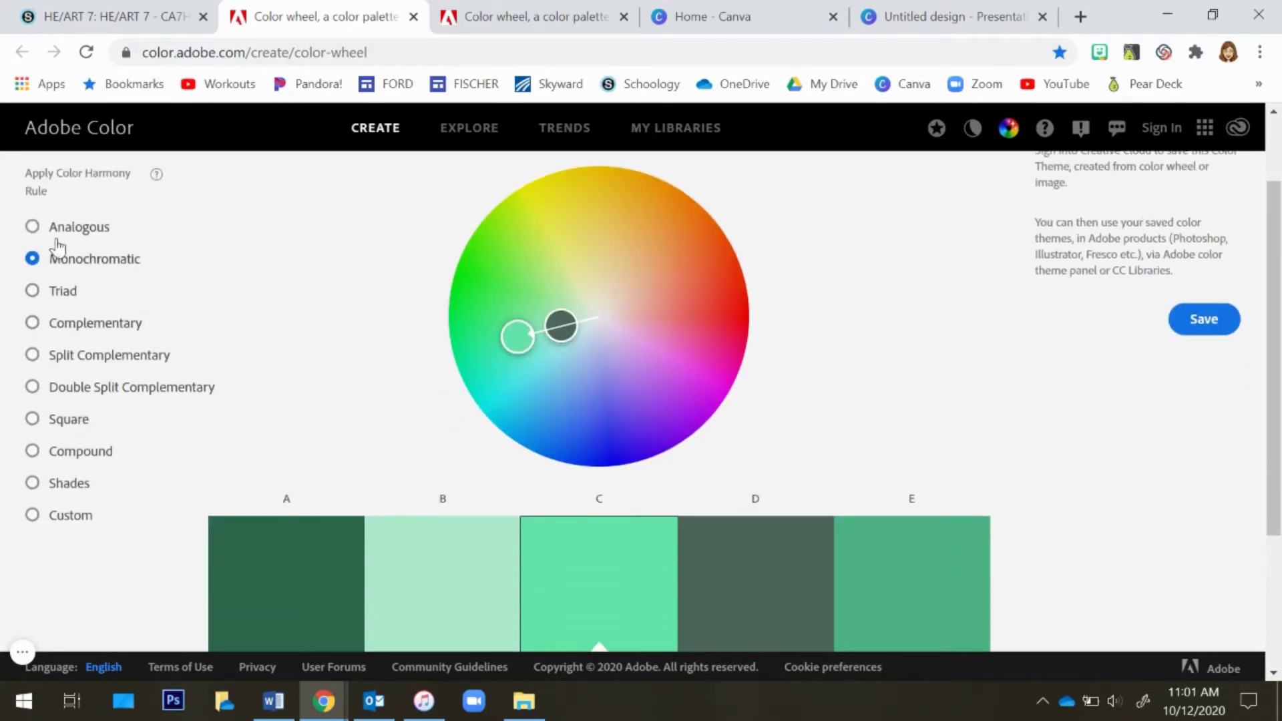
click(32, 226)
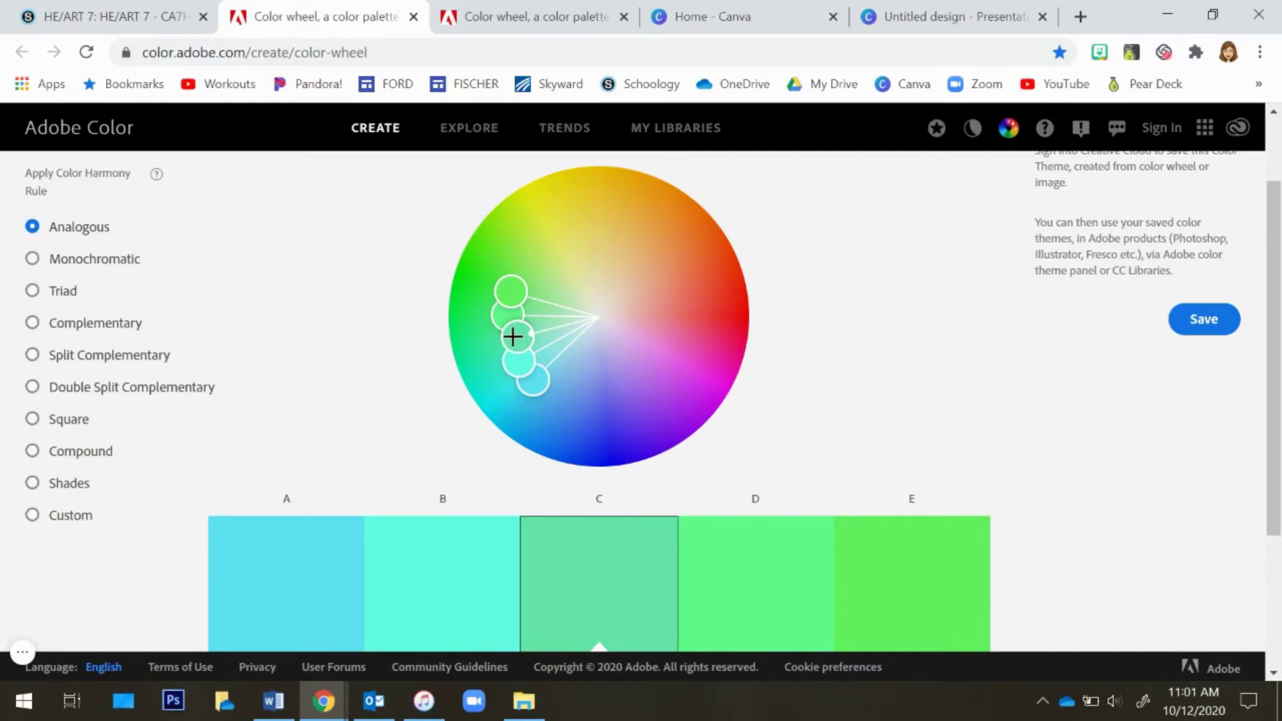
Rotate the analogous color set around the wheel toward the green and yellow hues
mouse_move(513, 336)
mouse_down()
mouse_move(530, 275)
mouse_move(594, 248)
mouse_move(525, 264)
mouse_up()
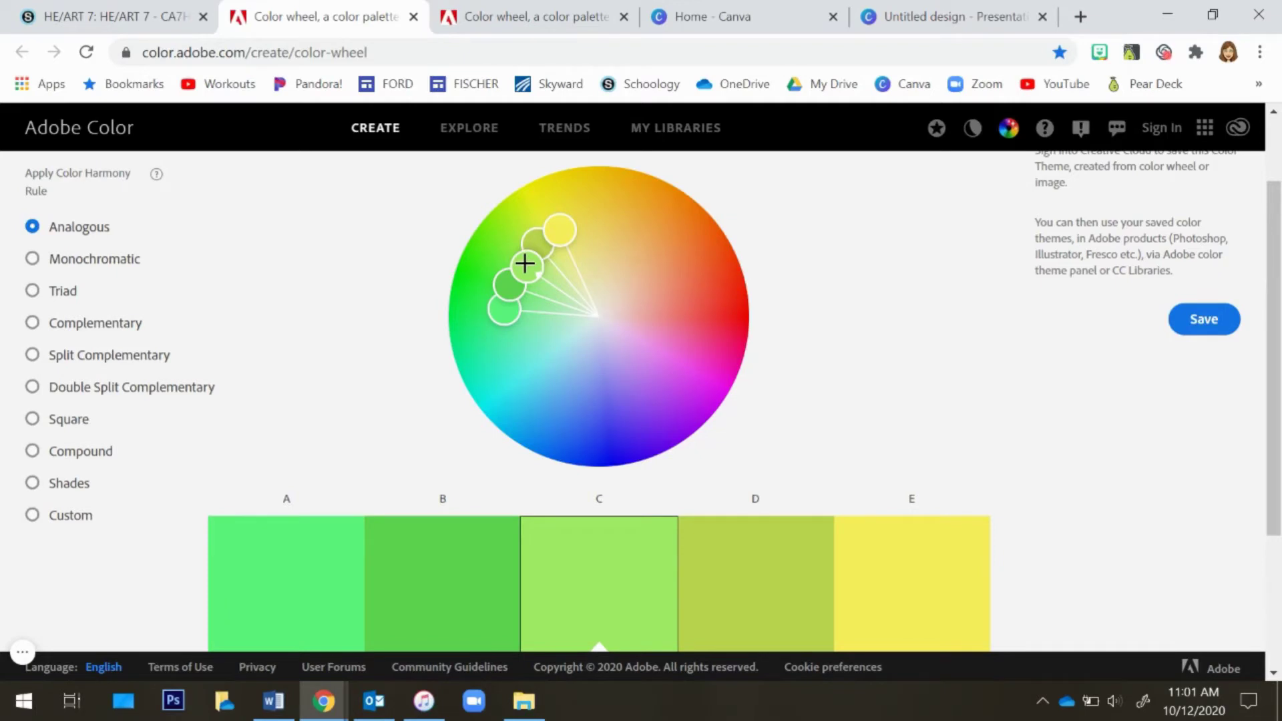
mouse_move(525, 264)
mouse_down()
mouse_move(513, 310)
mouse_move(523, 280)
mouse_move(494, 252)
mouse_up()
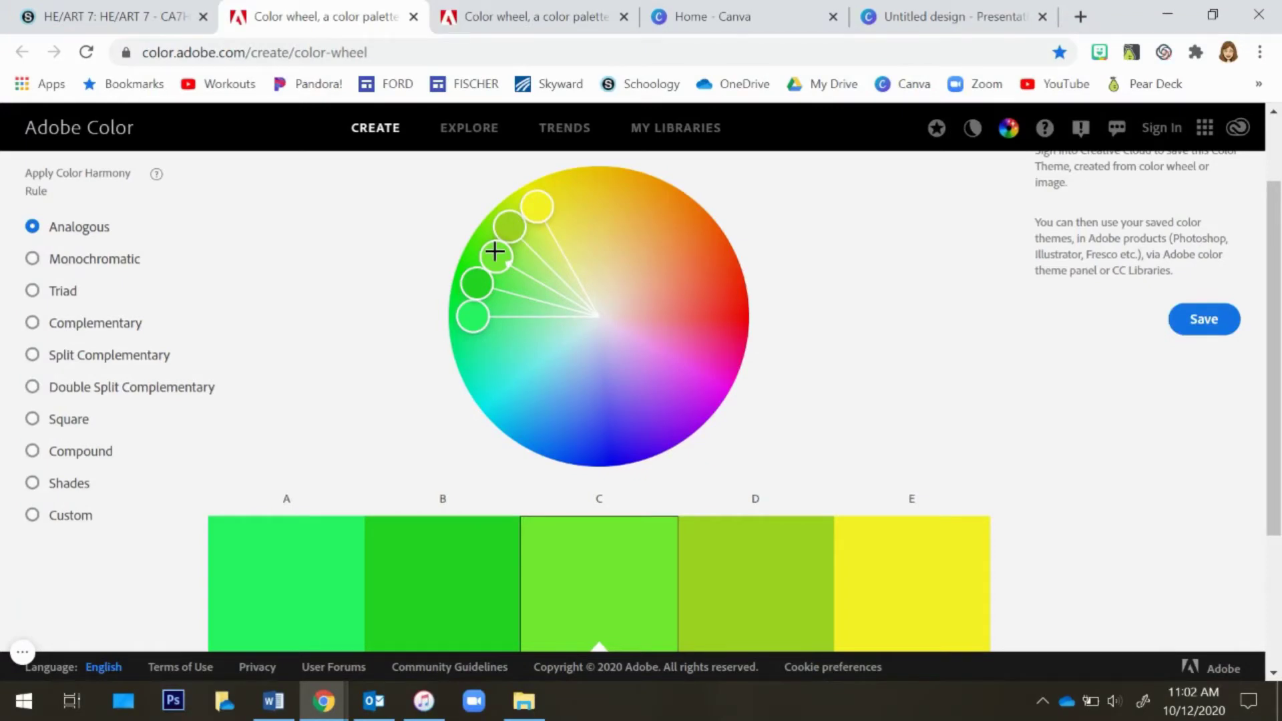
drag(494, 252, 557, 292)
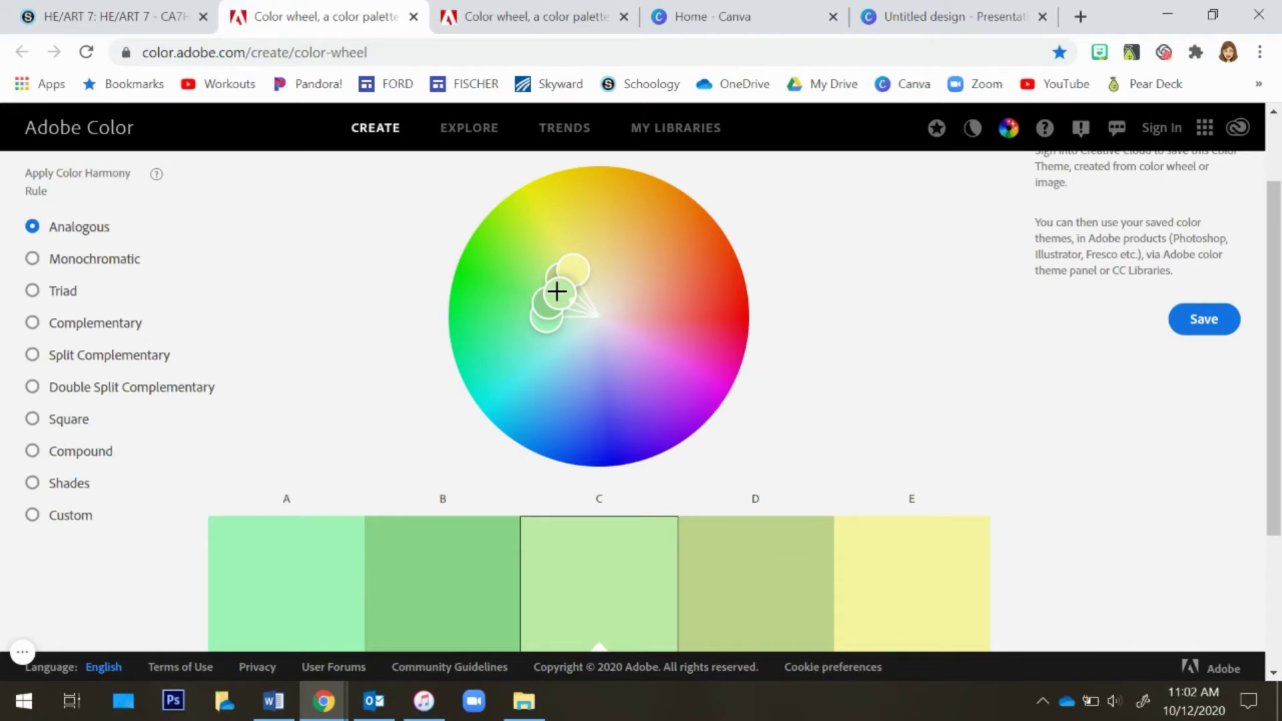
mouse_move(556, 292)
mouse_down()
mouse_move(521, 238)
mouse_move(501, 250)
mouse_up()
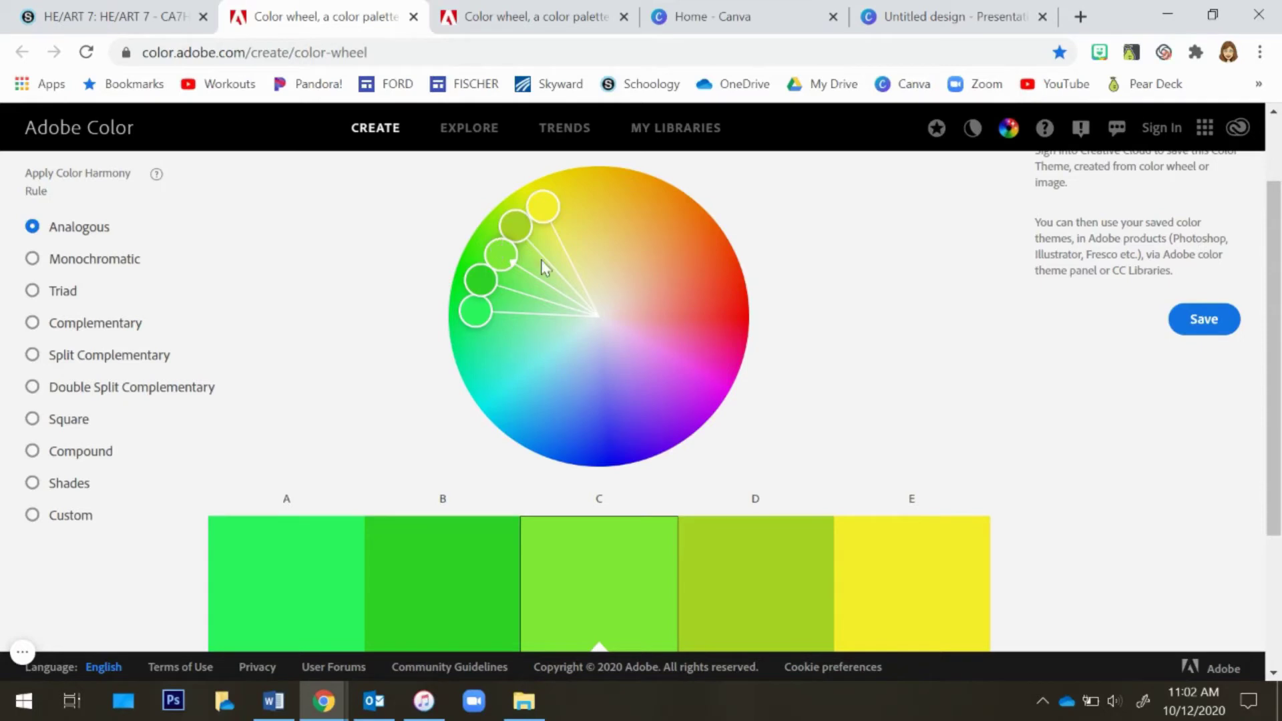
Select and copy the first swatch's hex code #2CF65D
scroll(881, 330, down, 1)
scroll(927, 333, down, 1)
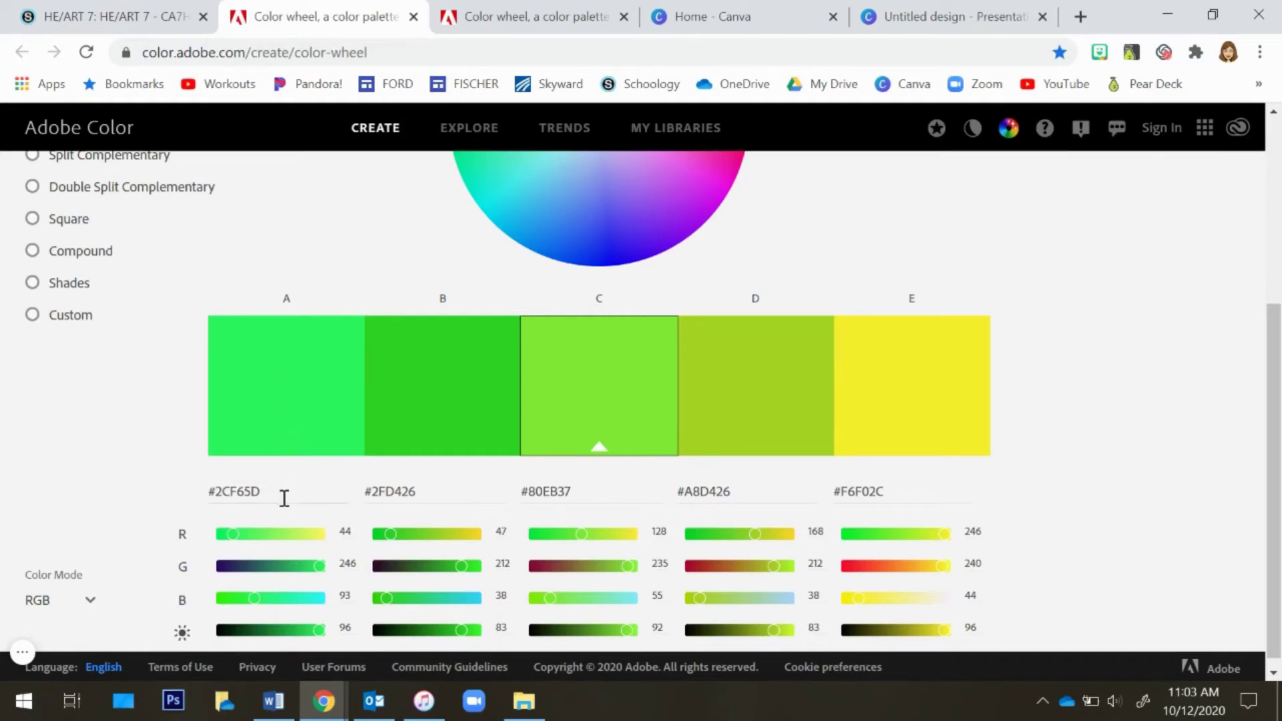
drag(263, 494, 209, 495)
key(ctrl+c)
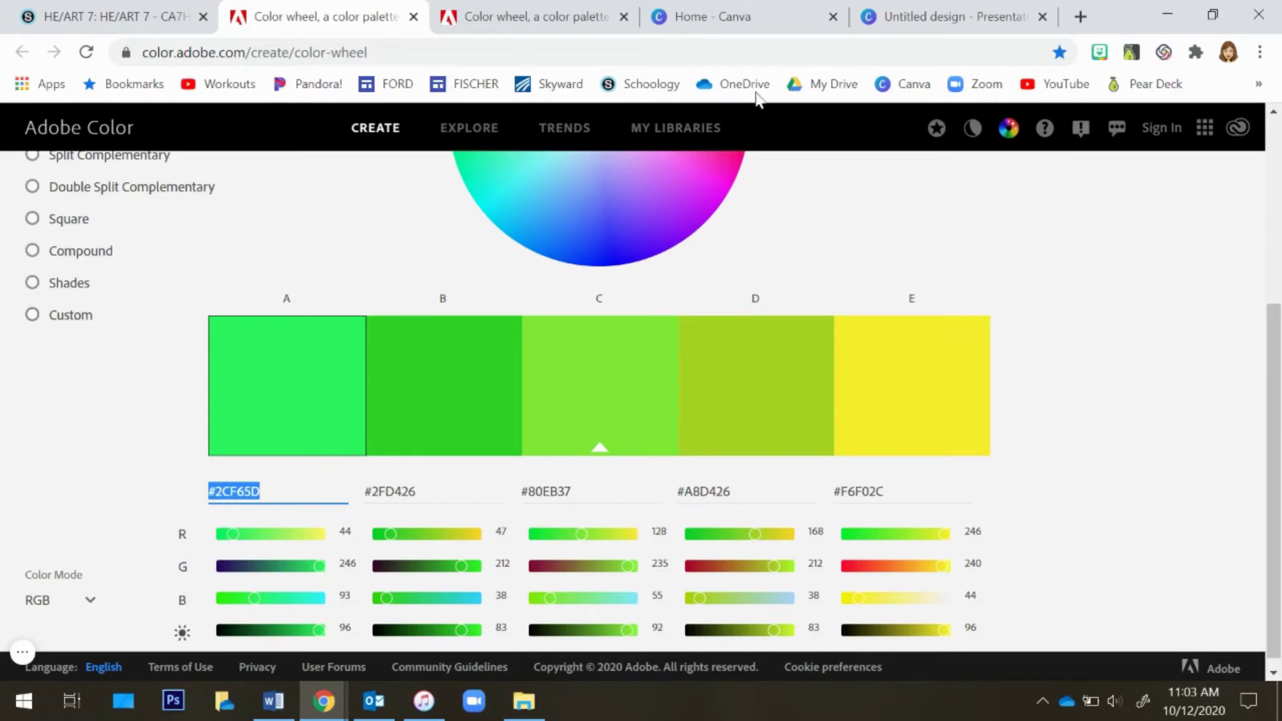
In the Canva presentation, set the slide background color to #2CF65D
click(943, 22)
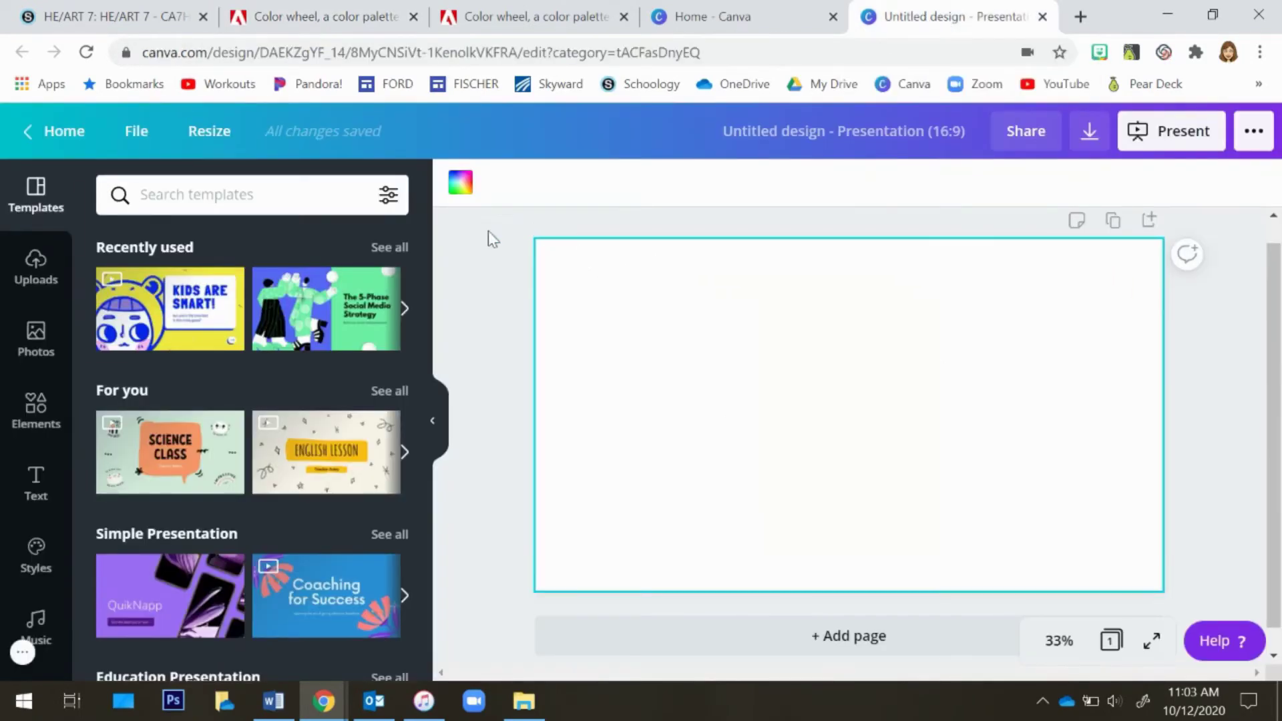
click(434, 424)
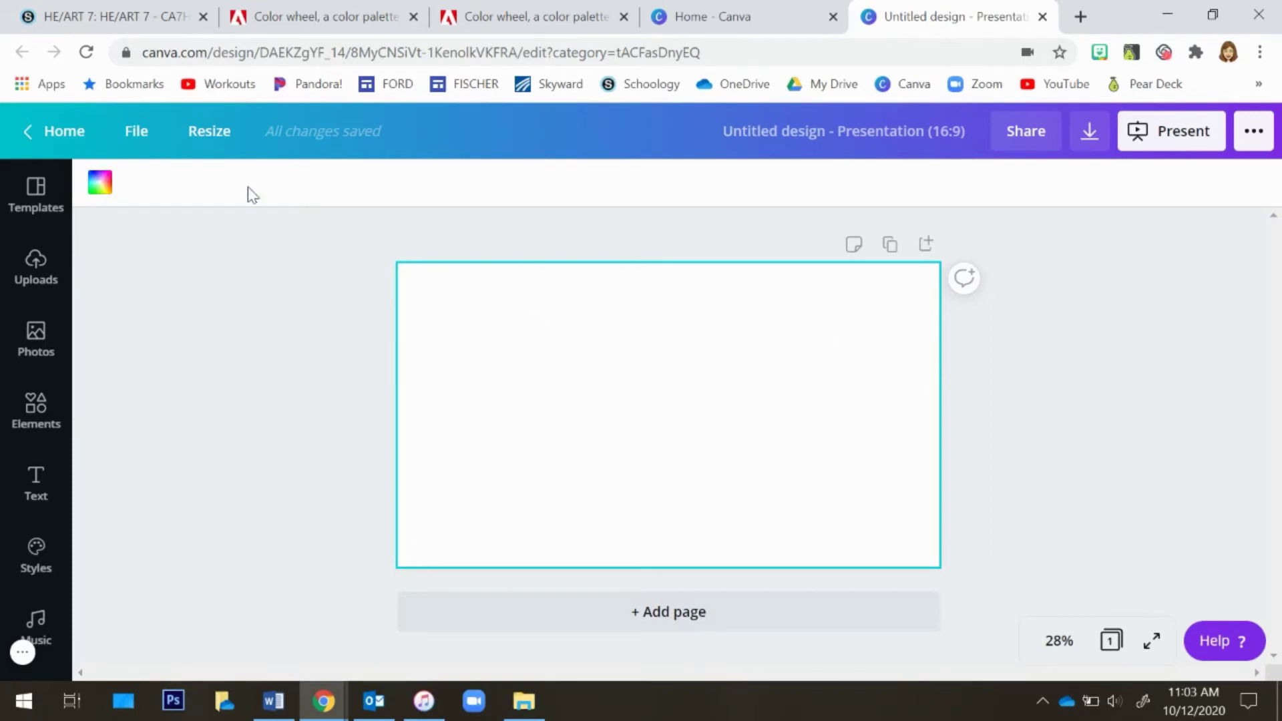
click(98, 185)
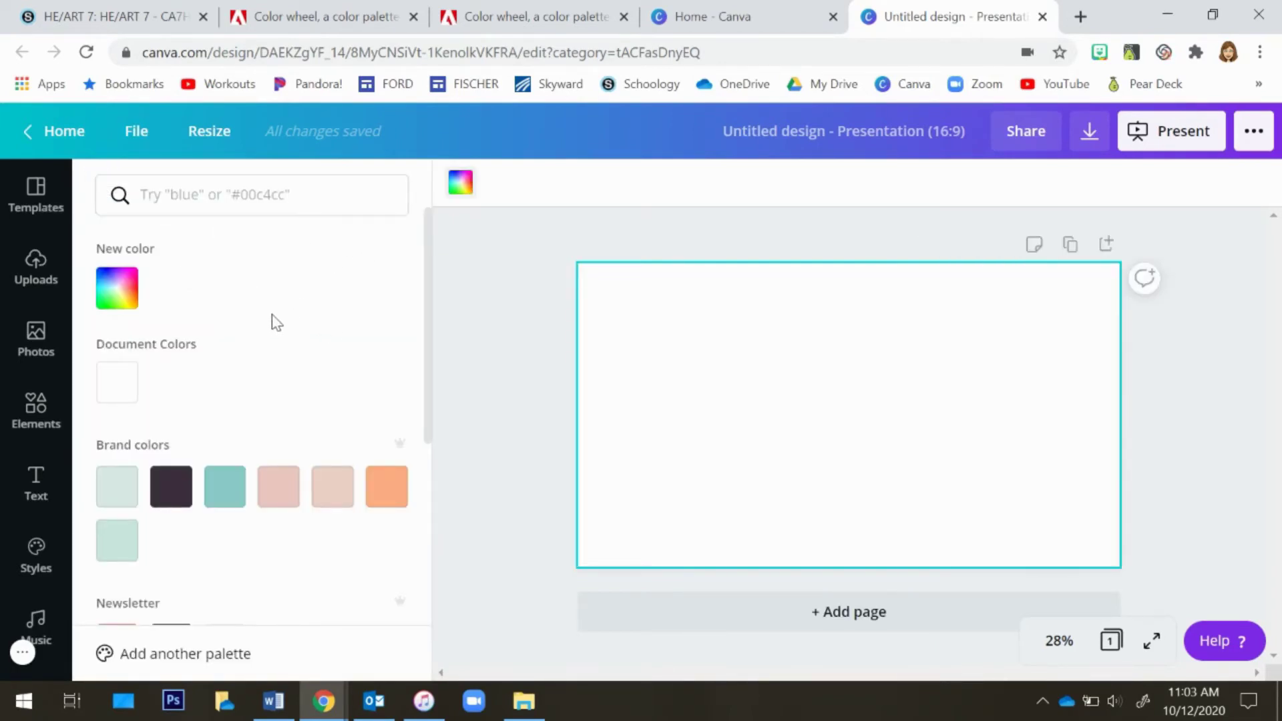
click(180, 198)
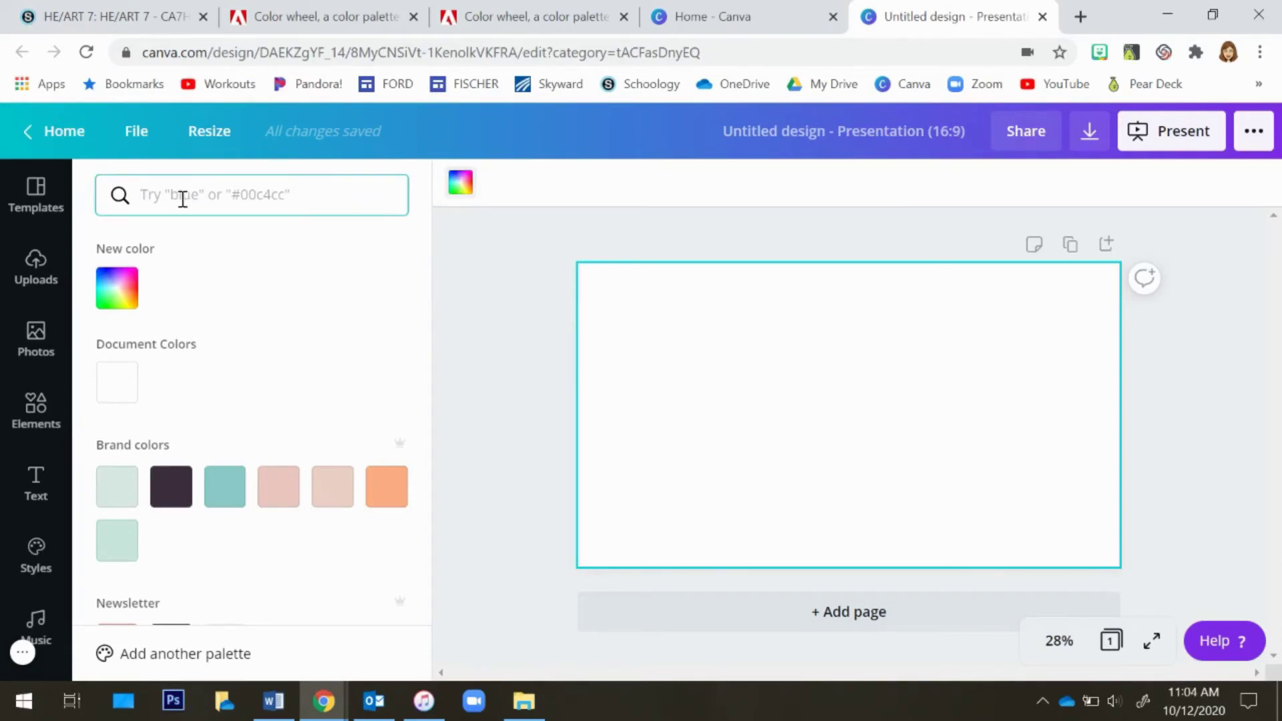
key(ctrl+v)
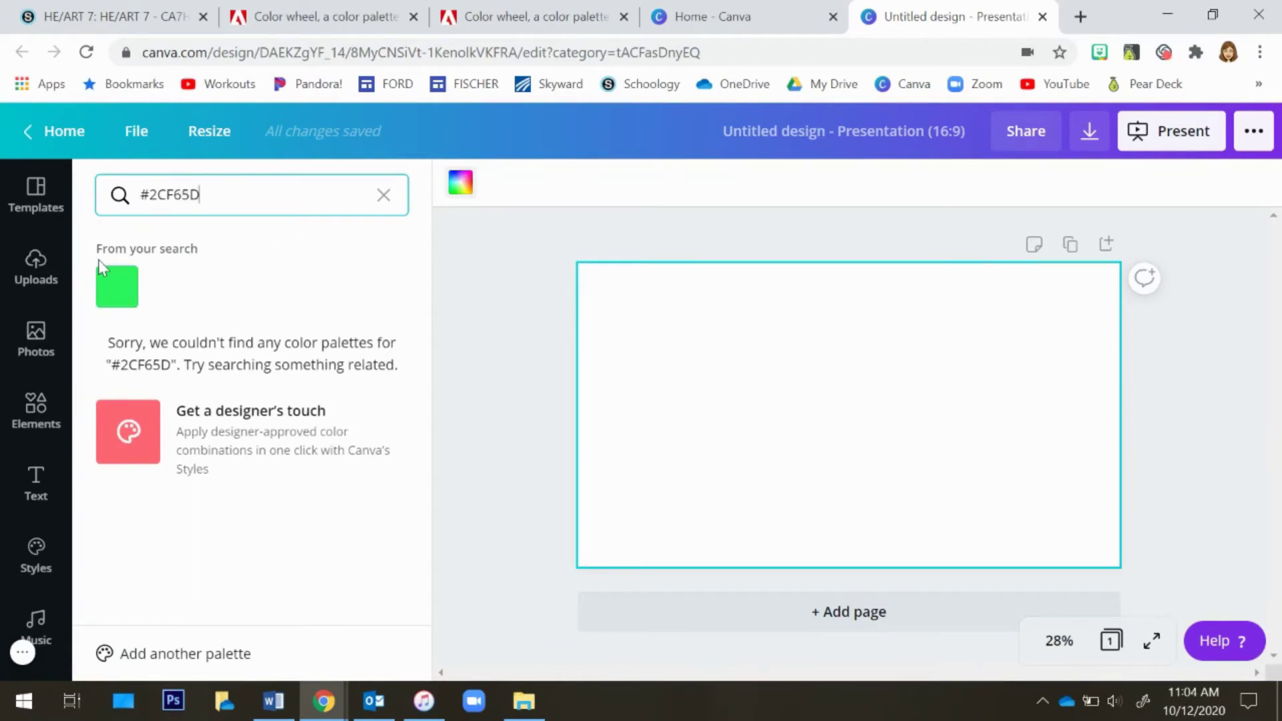
click(118, 291)
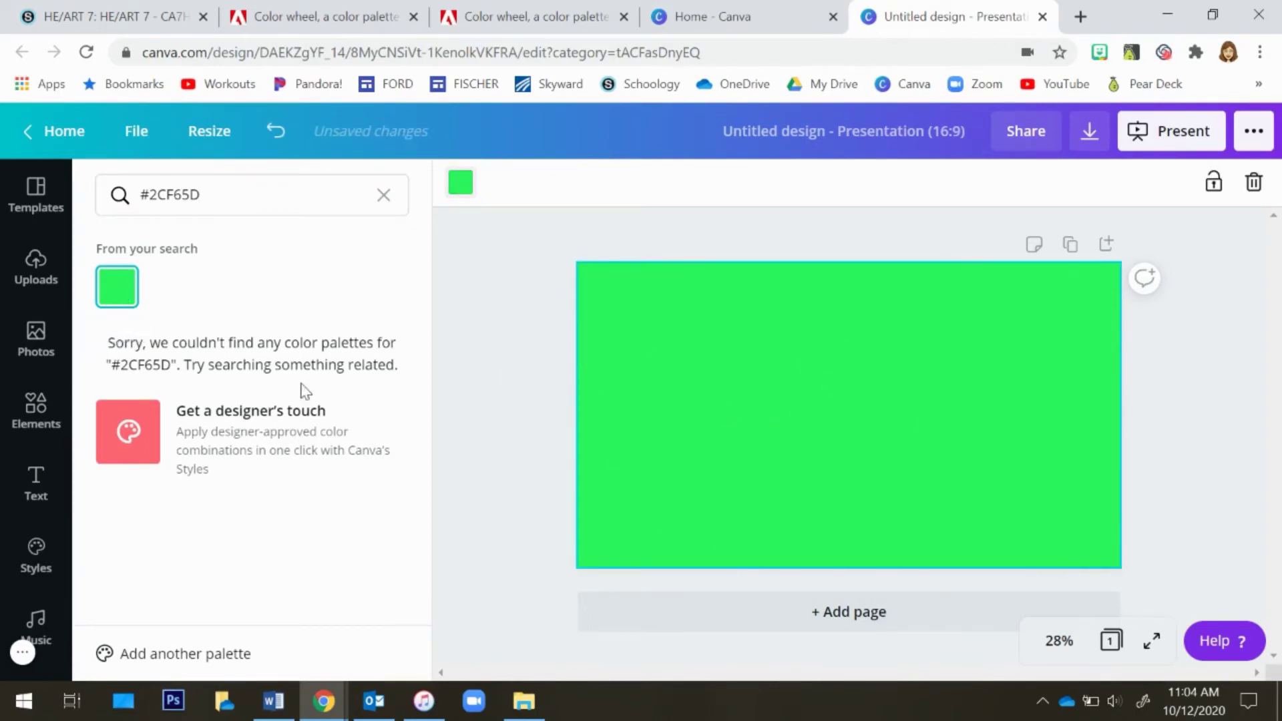
Add a square shape from Elements and stretch it into a full-width horizontal banner near the slide's upper edge
click(34, 408)
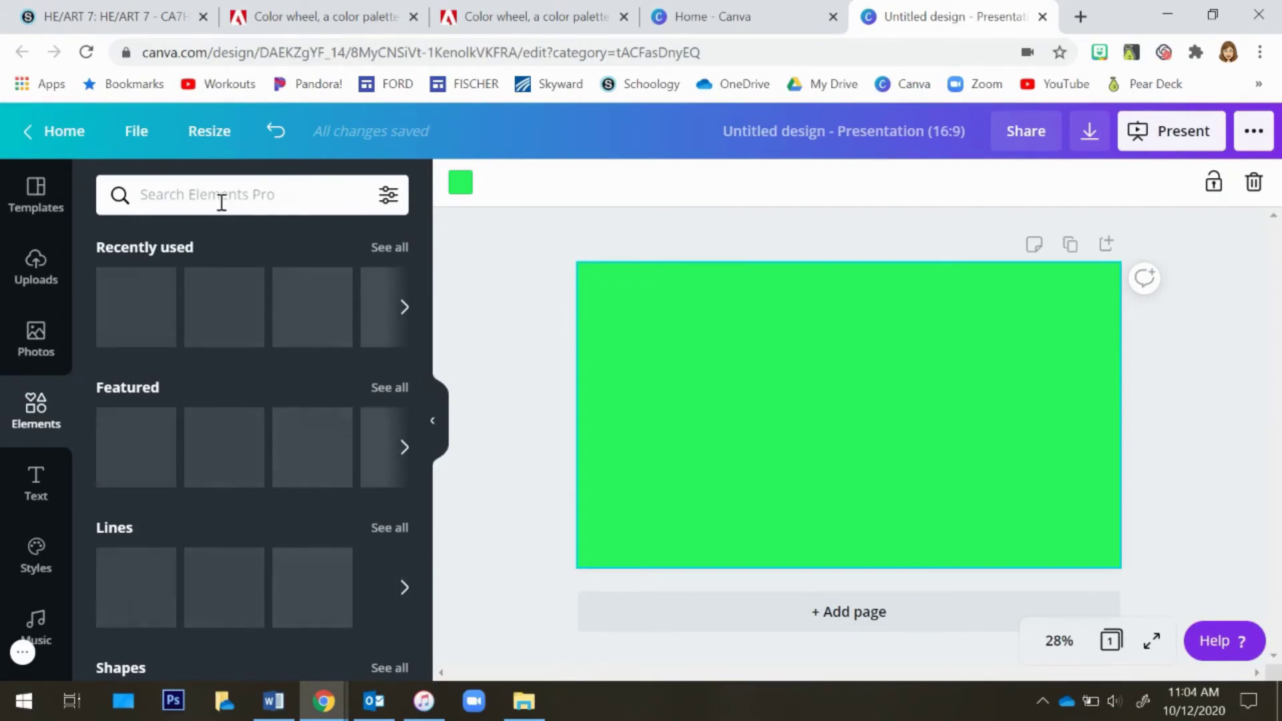
click(386, 317)
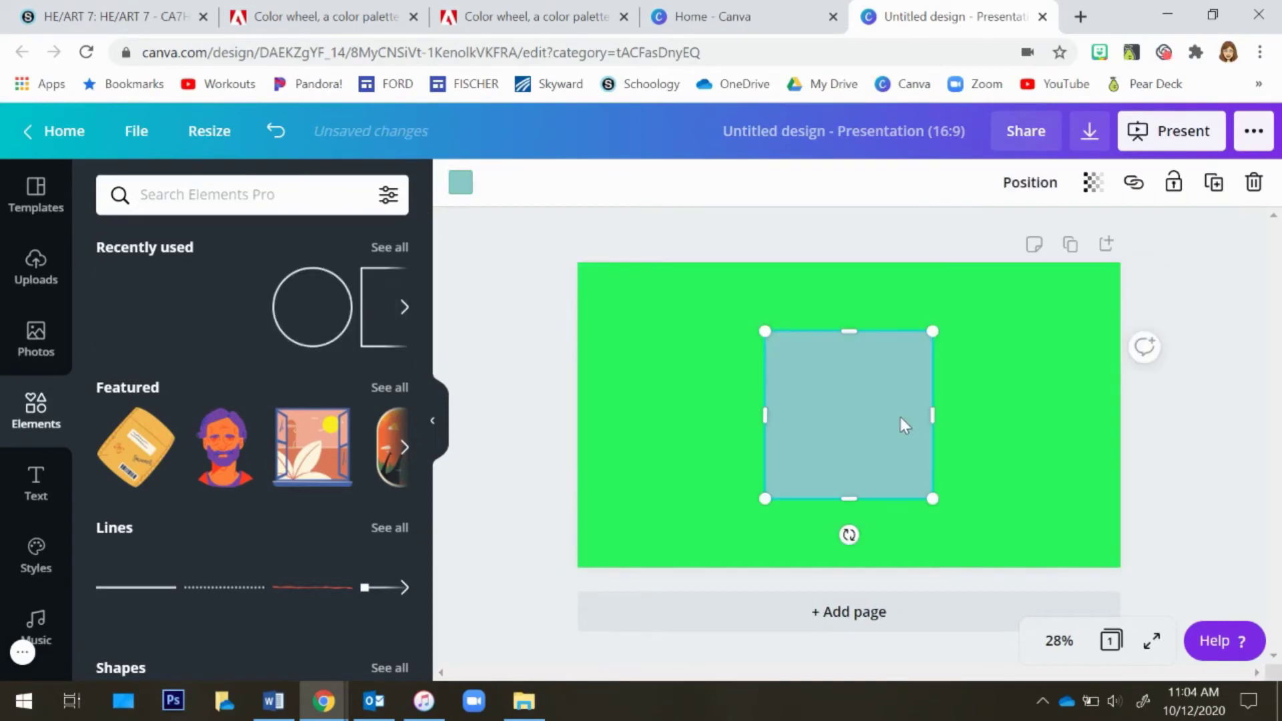
drag(773, 406, 652, 374)
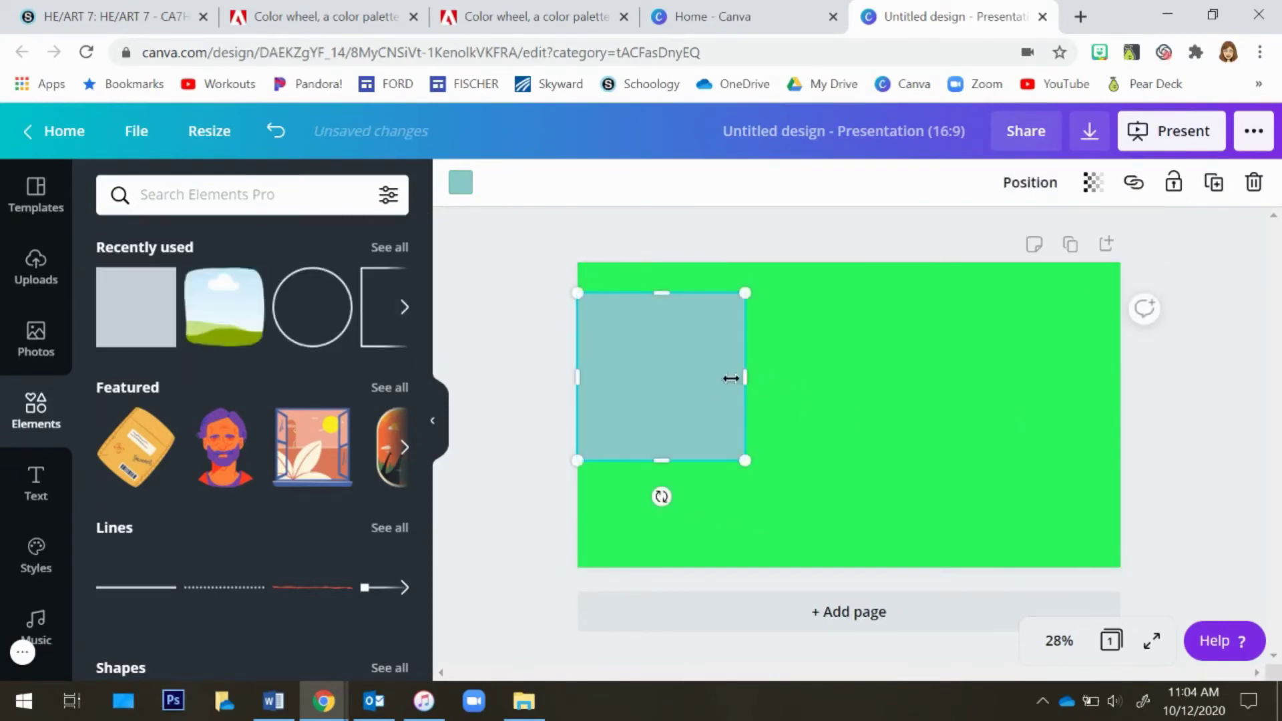
drag(740, 374, 1120, 358)
drag(858, 460, 850, 352)
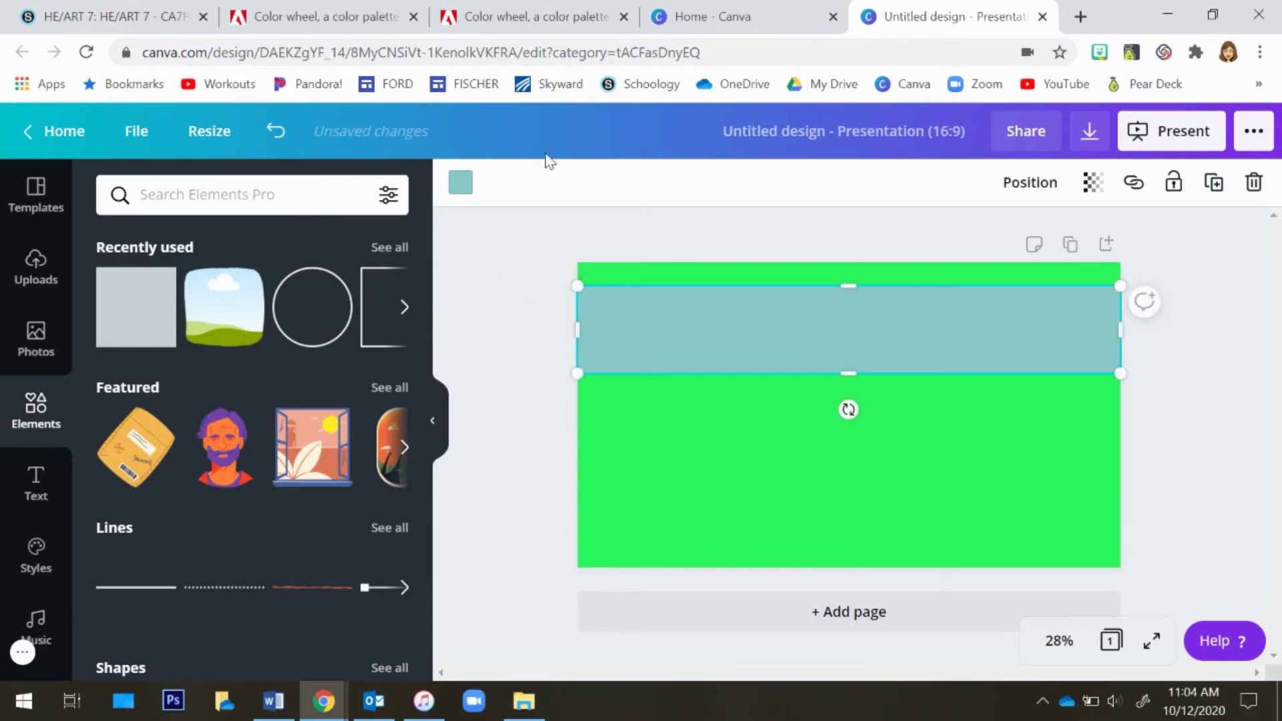
Back in Adobe Color, select and copy the fifth swatch's hex code #F6F02C
click(311, 19)
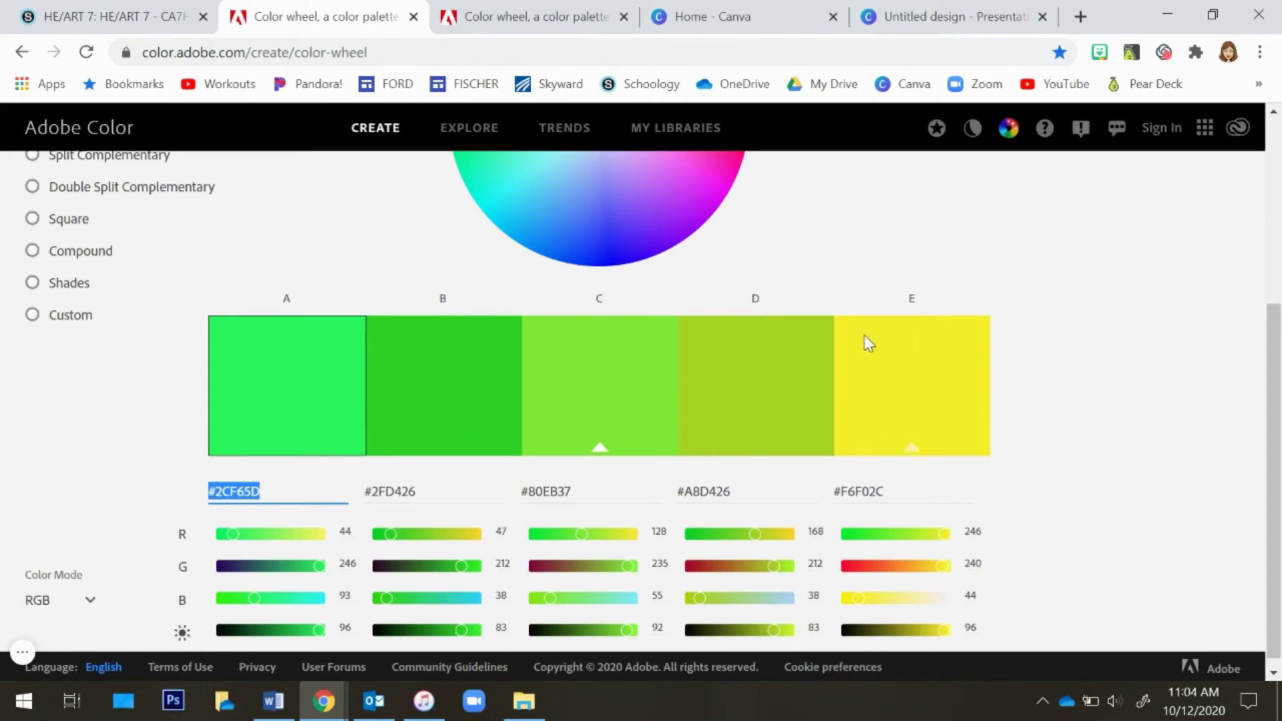
click(891, 491)
drag(891, 491, 836, 486)
key(ctrl+c)
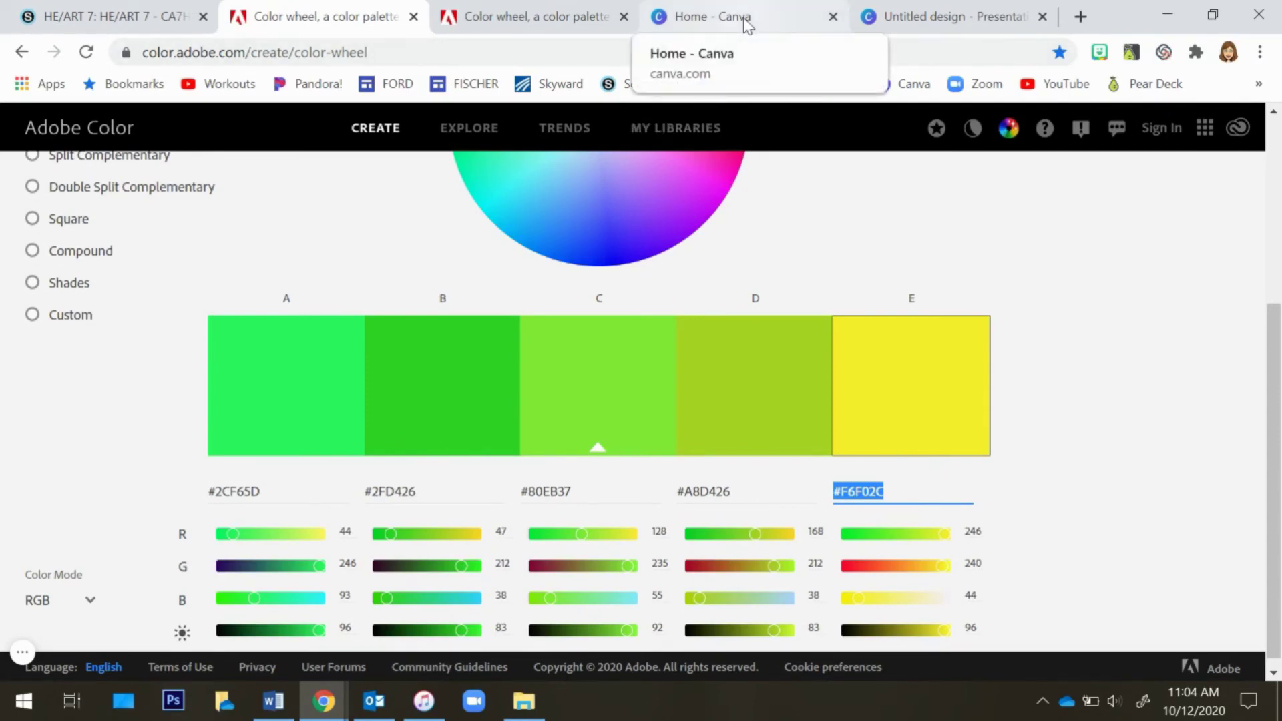
Set the banner rectangle's fill color to #F6F02C
click(918, 20)
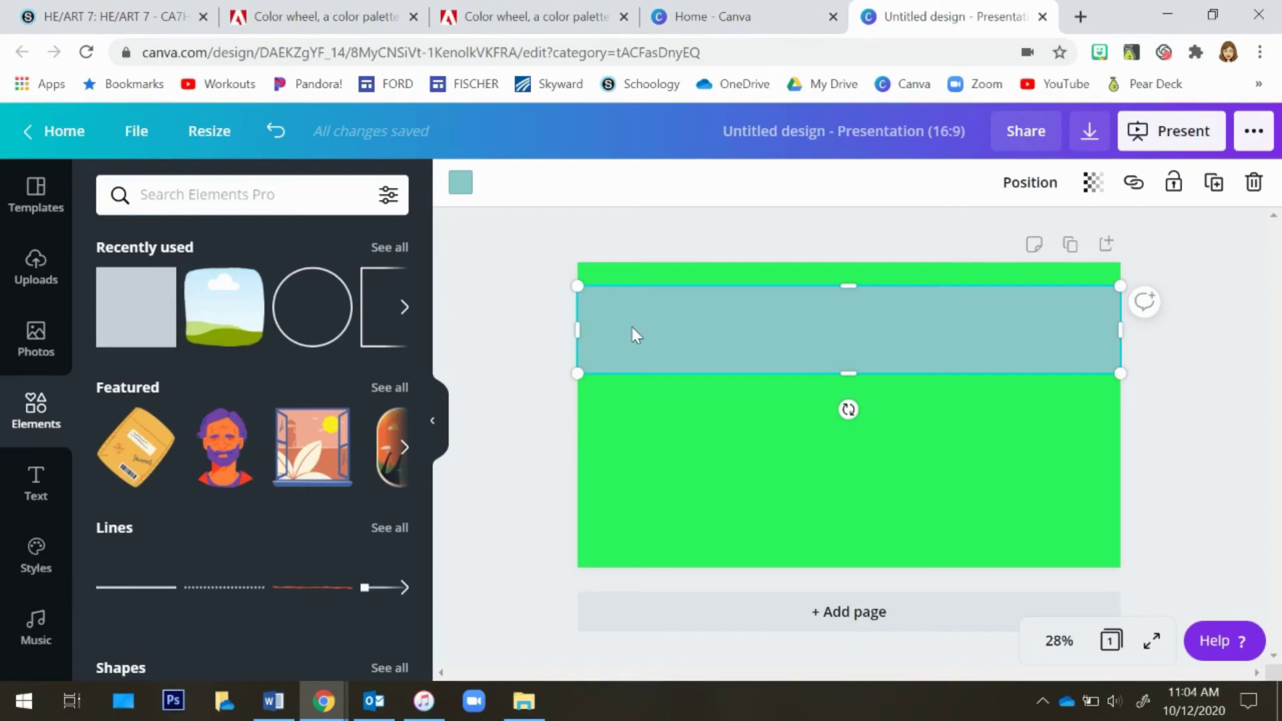
click(460, 188)
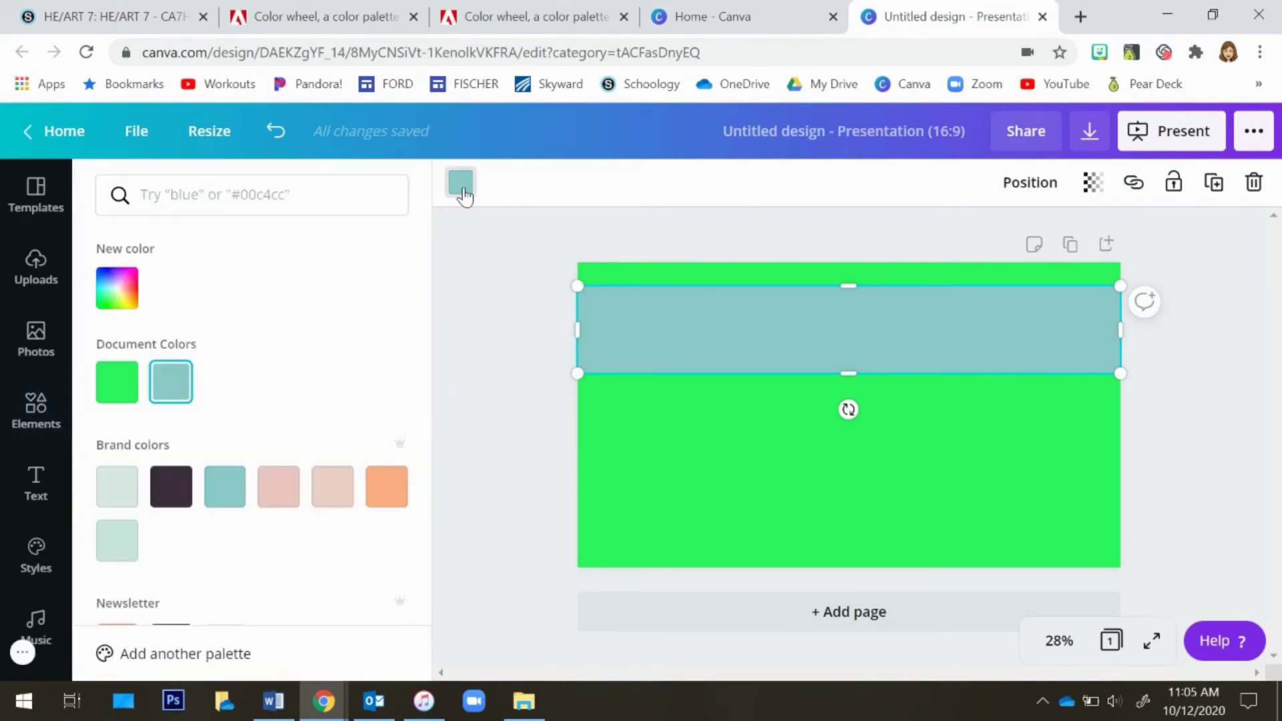
click(264, 203)
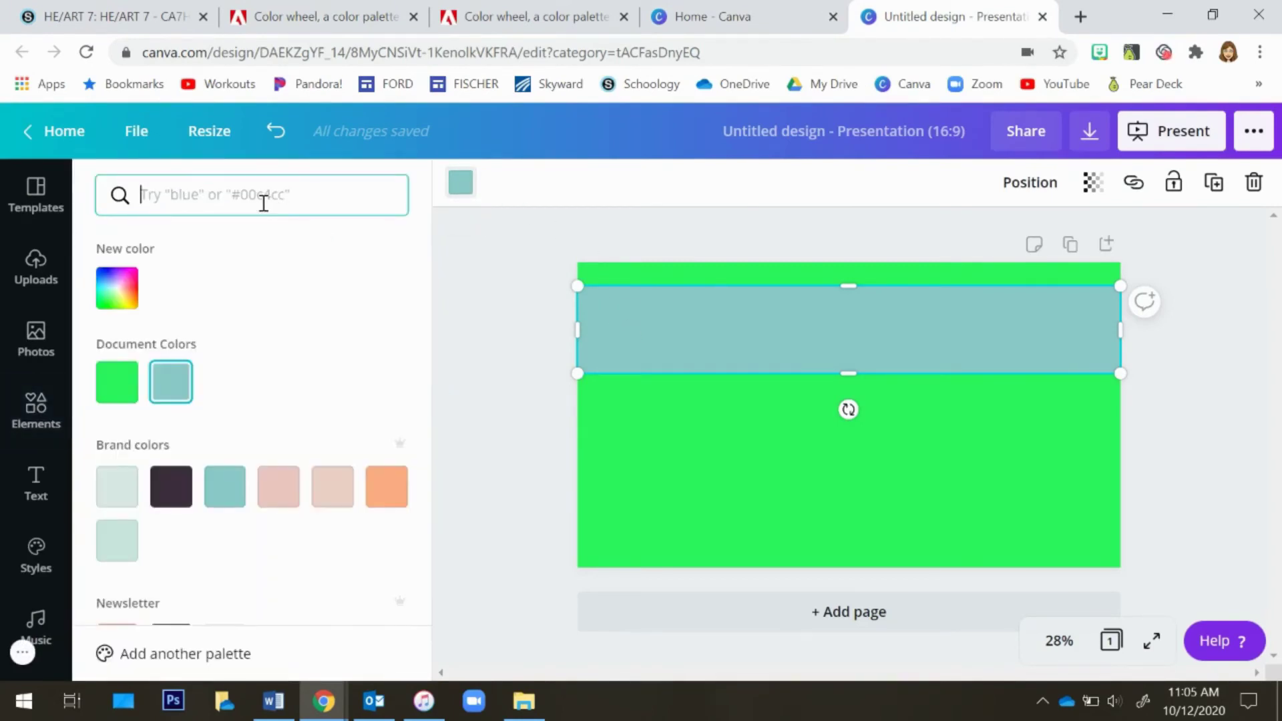
key(ctrl+v)
click(116, 289)
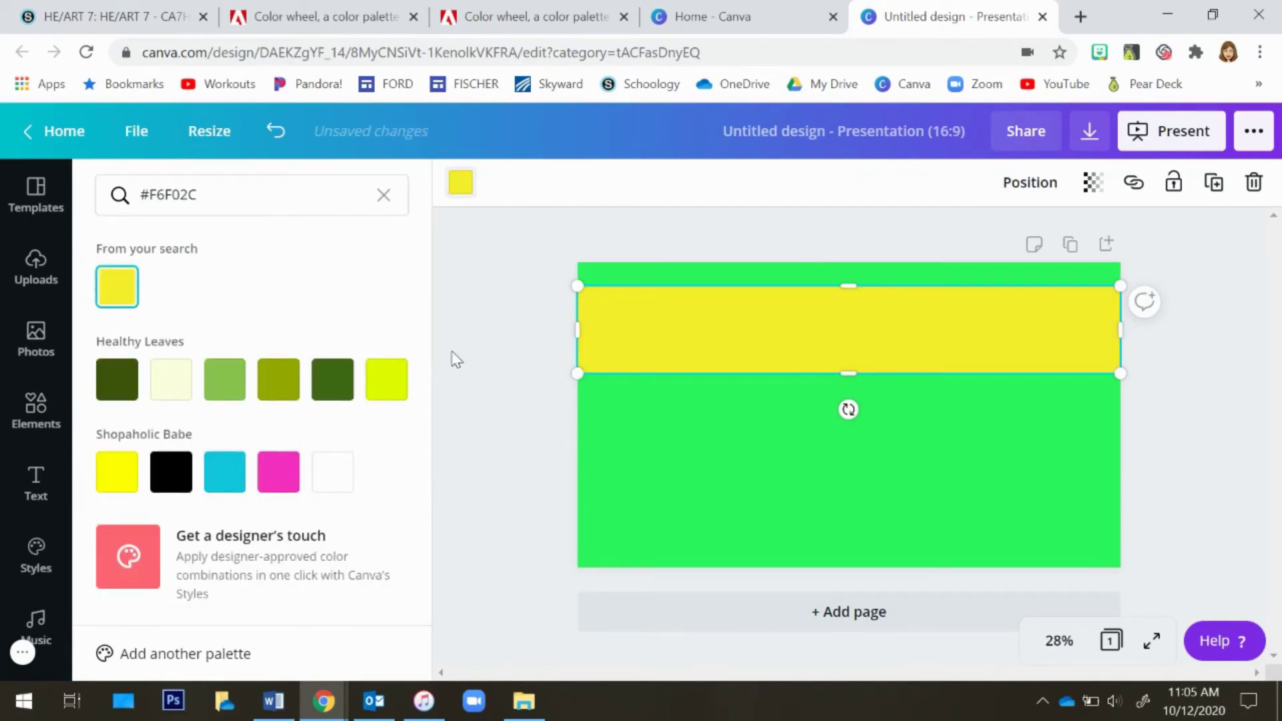
In Adobe Color, apply the Monochromatic harmony rule and move its base color toward red
click(327, 18)
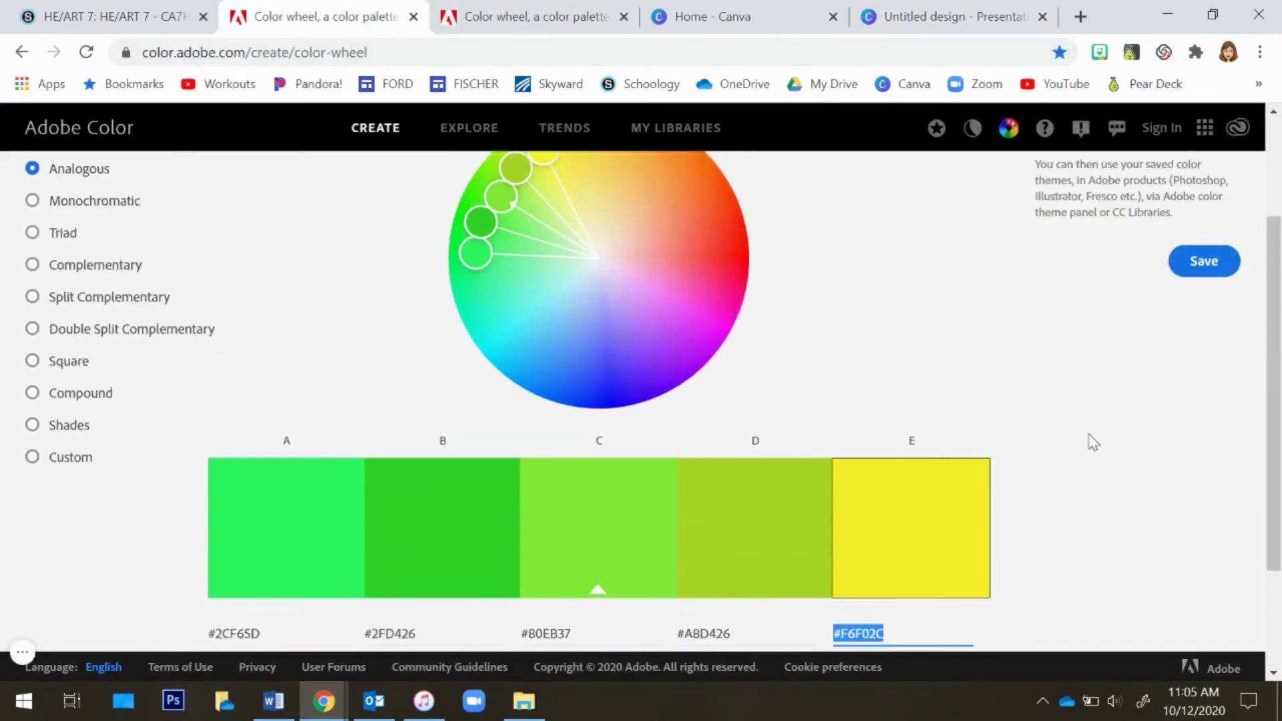
scroll(1075, 439, up, 3)
scroll(1092, 441, up, 2)
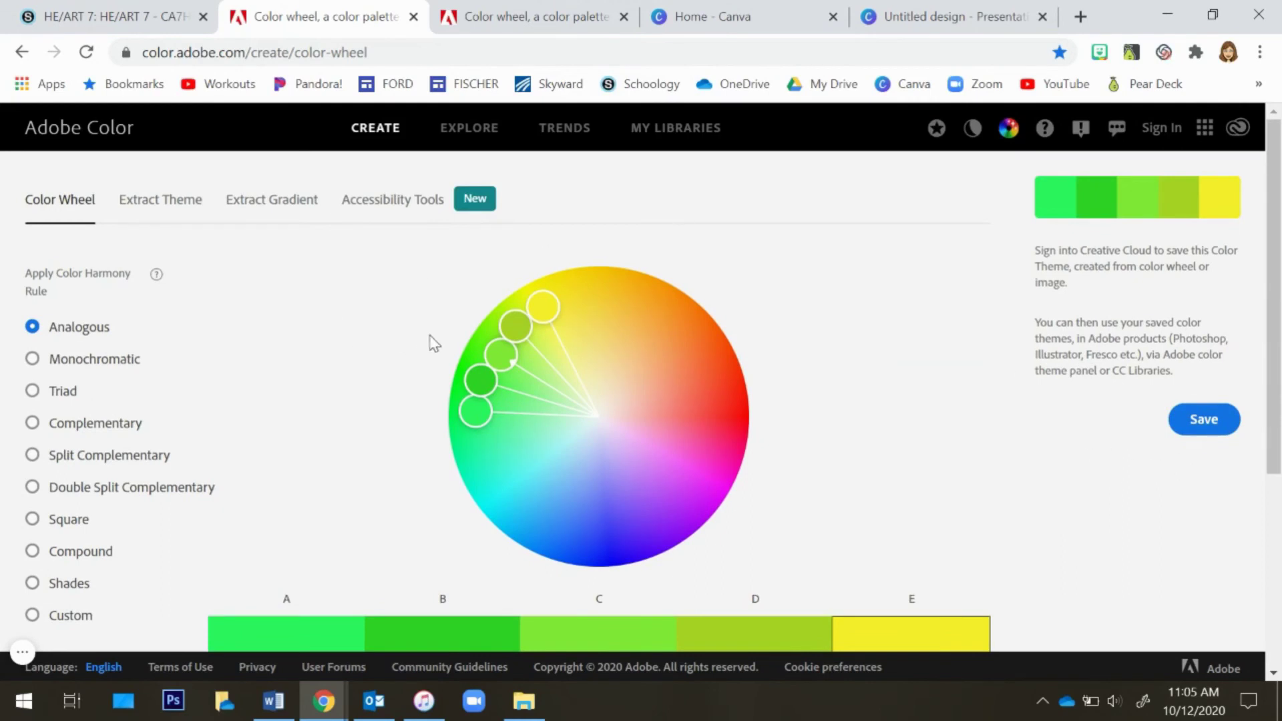
click(32, 360)
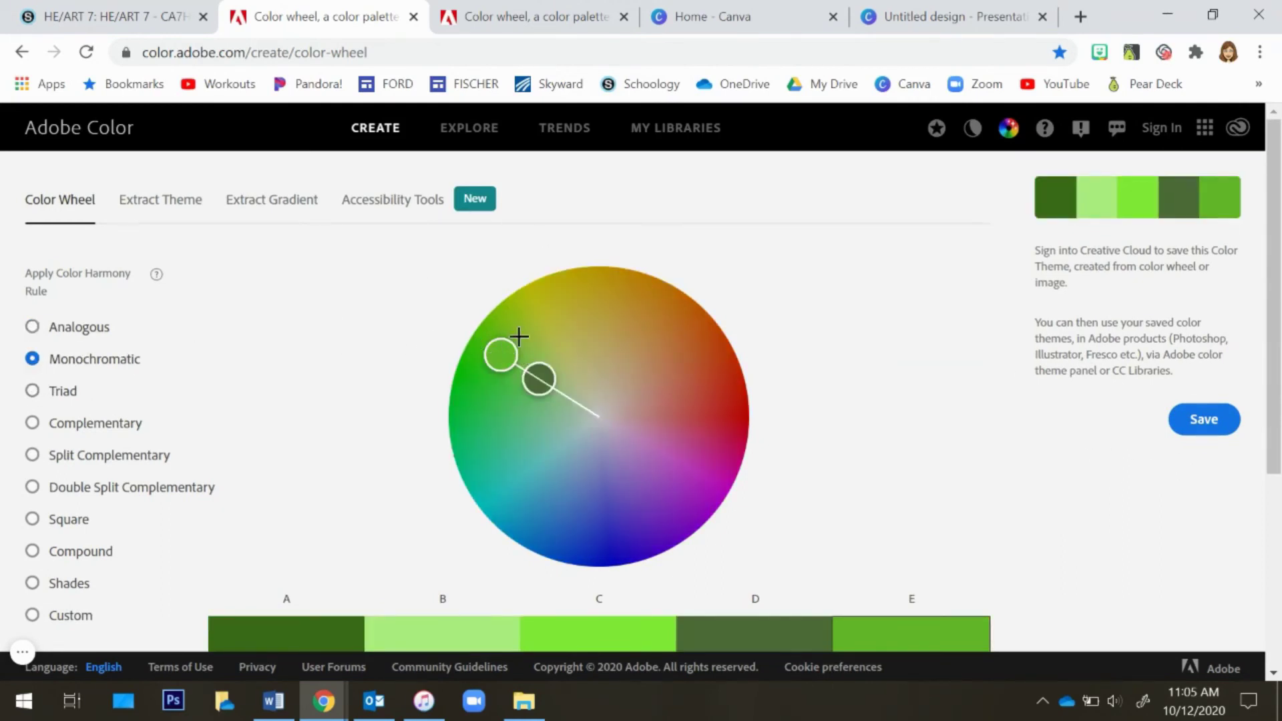
drag(515, 339, 679, 422)
scroll(881, 444, down, 1)
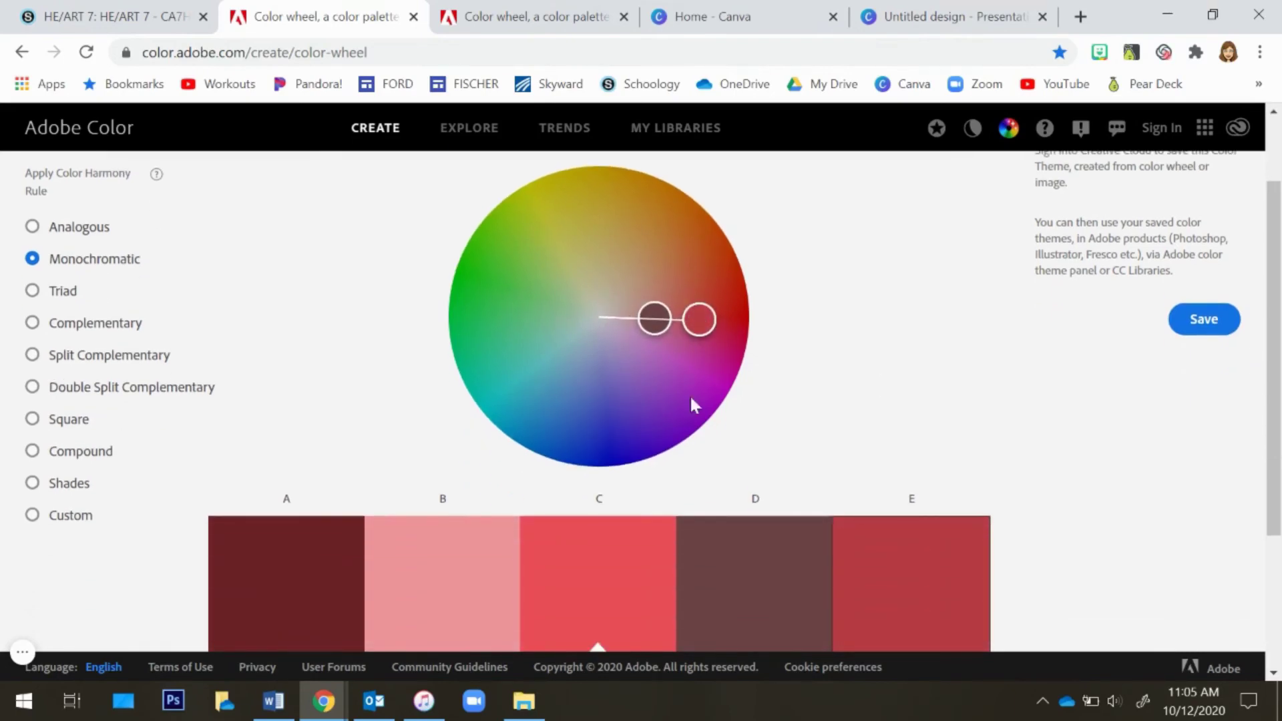
Apply the Triad harmony rule and rotate its three color points around the wheel, then view the hex codes
click(32, 292)
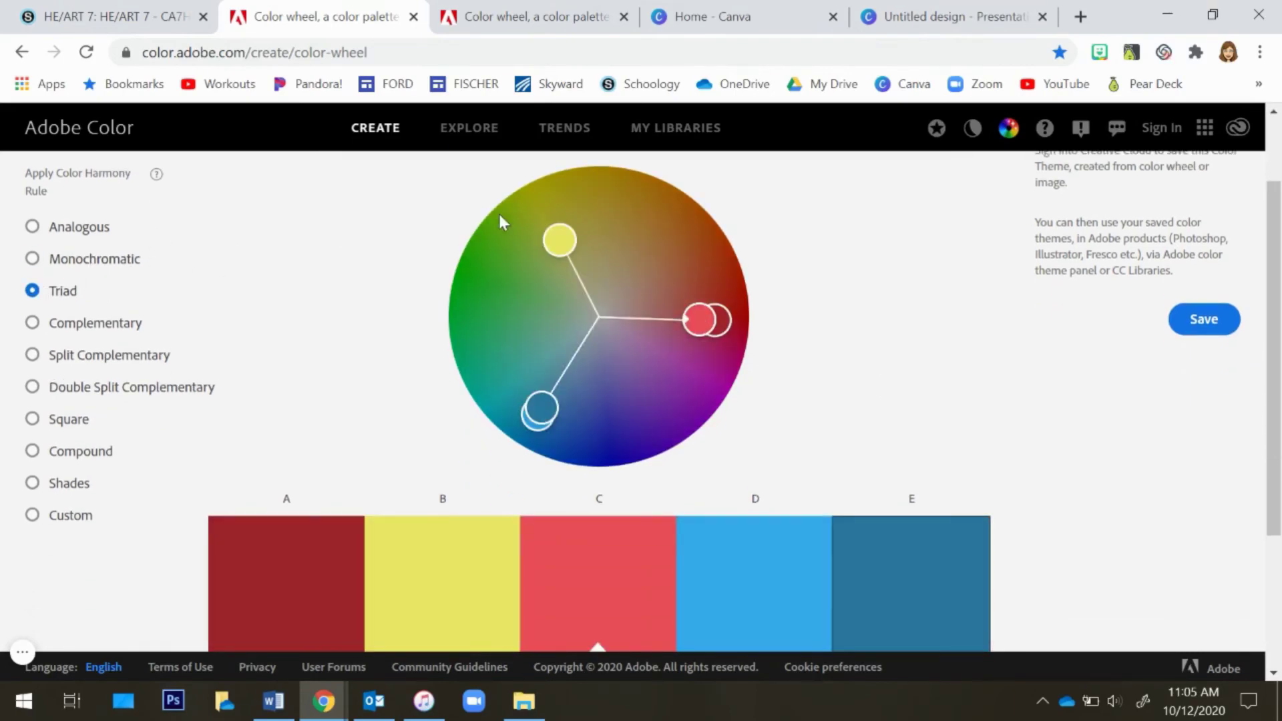
drag(561, 241, 567, 237)
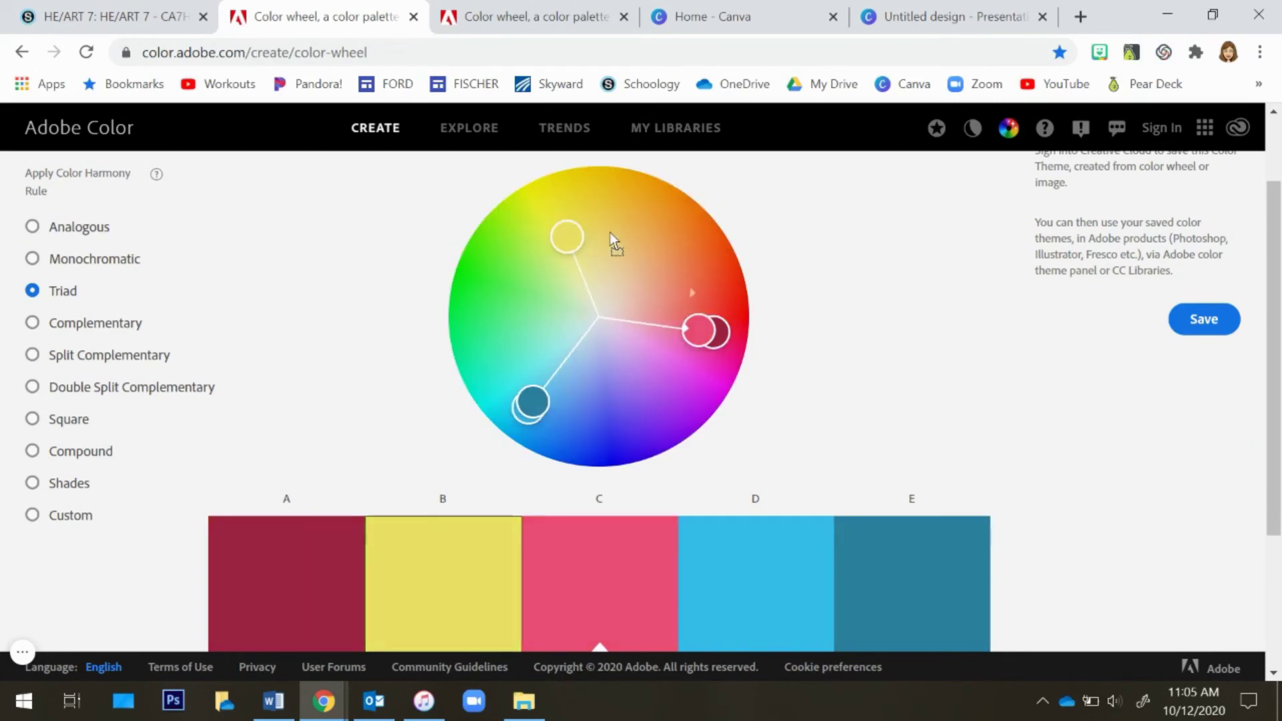
drag(651, 243, 665, 364)
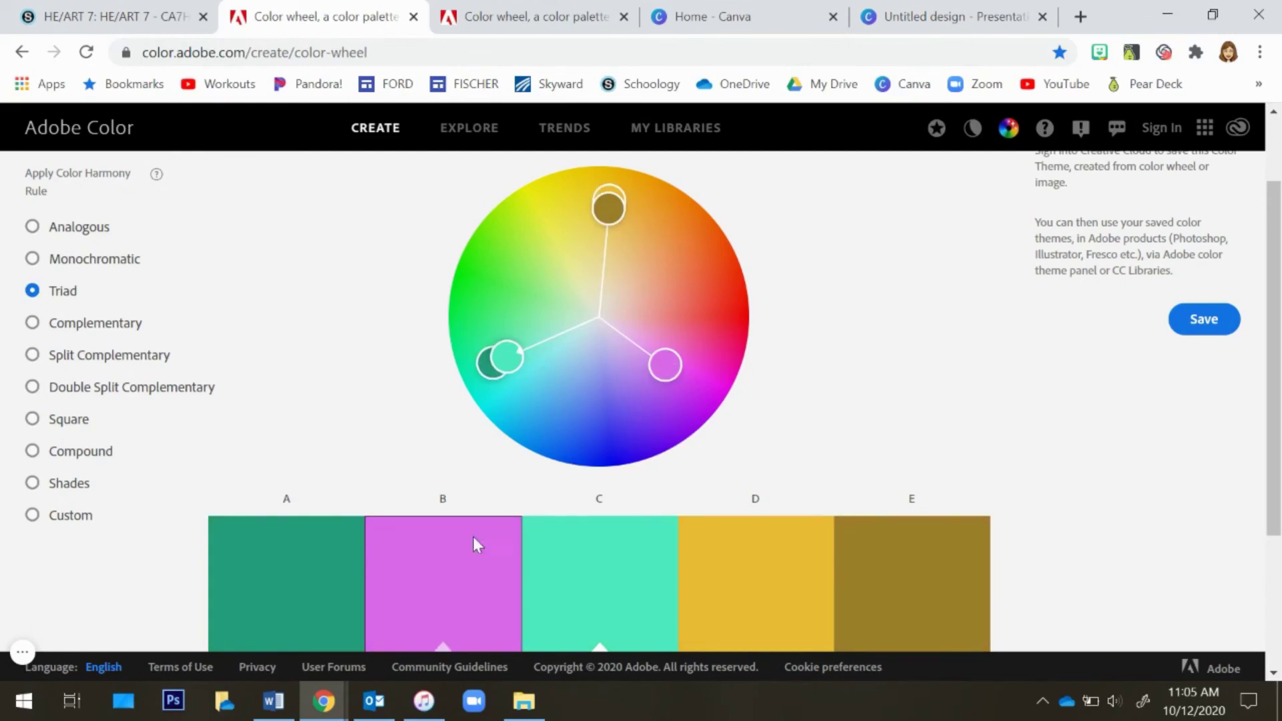
scroll(836, 403, down, 3)
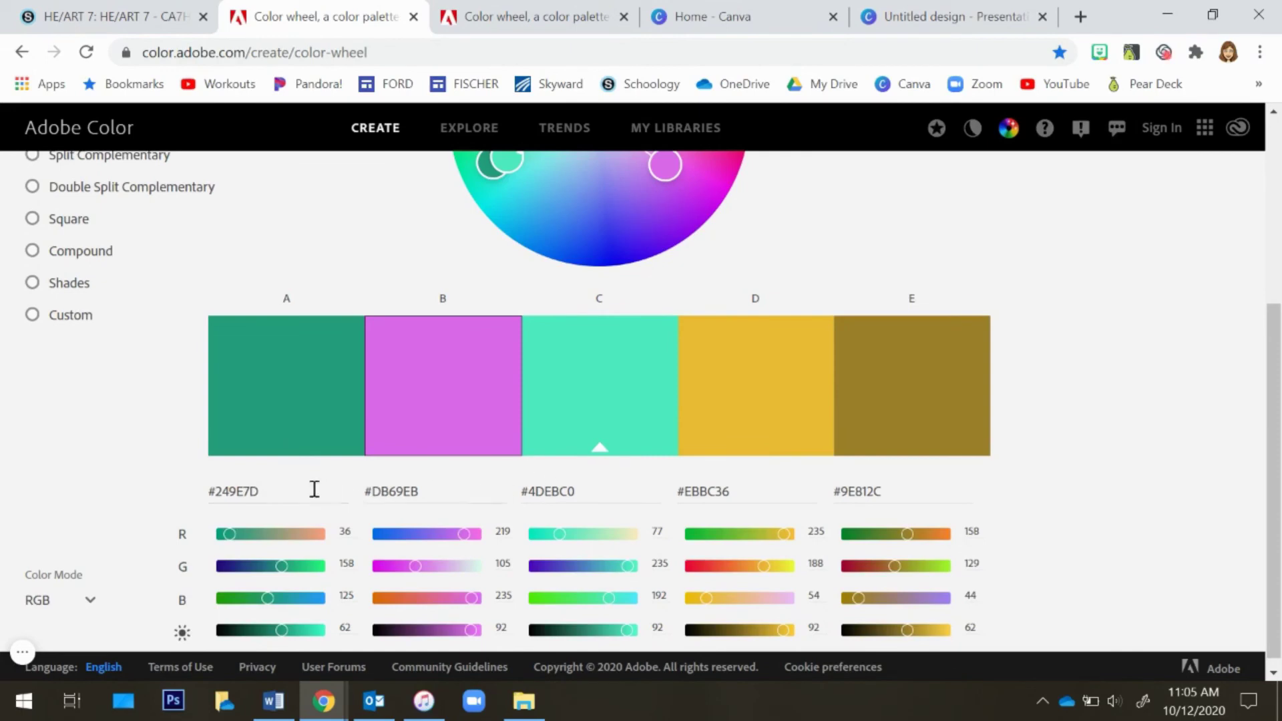
Copy the first Triad swatch's hex code #249E7D and apply it as the banner rectangle's fill color
click(262, 490)
key(ctrl+c)
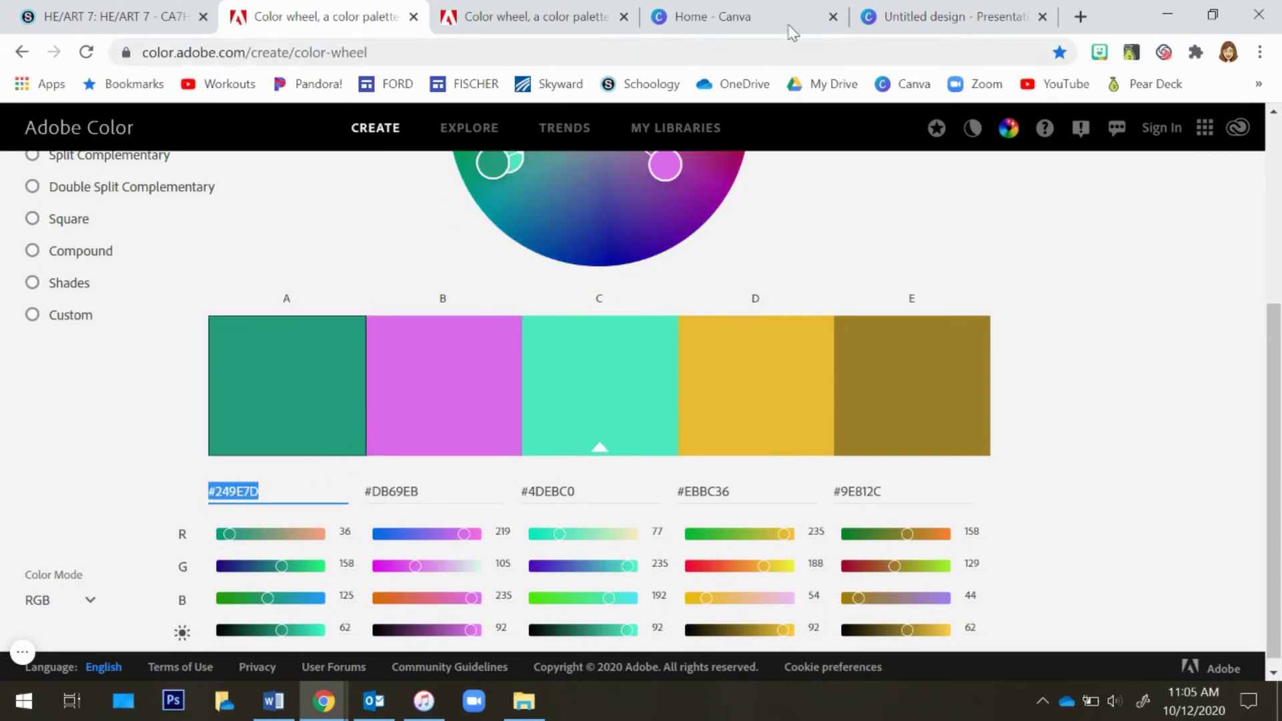
click(921, 16)
click(459, 188)
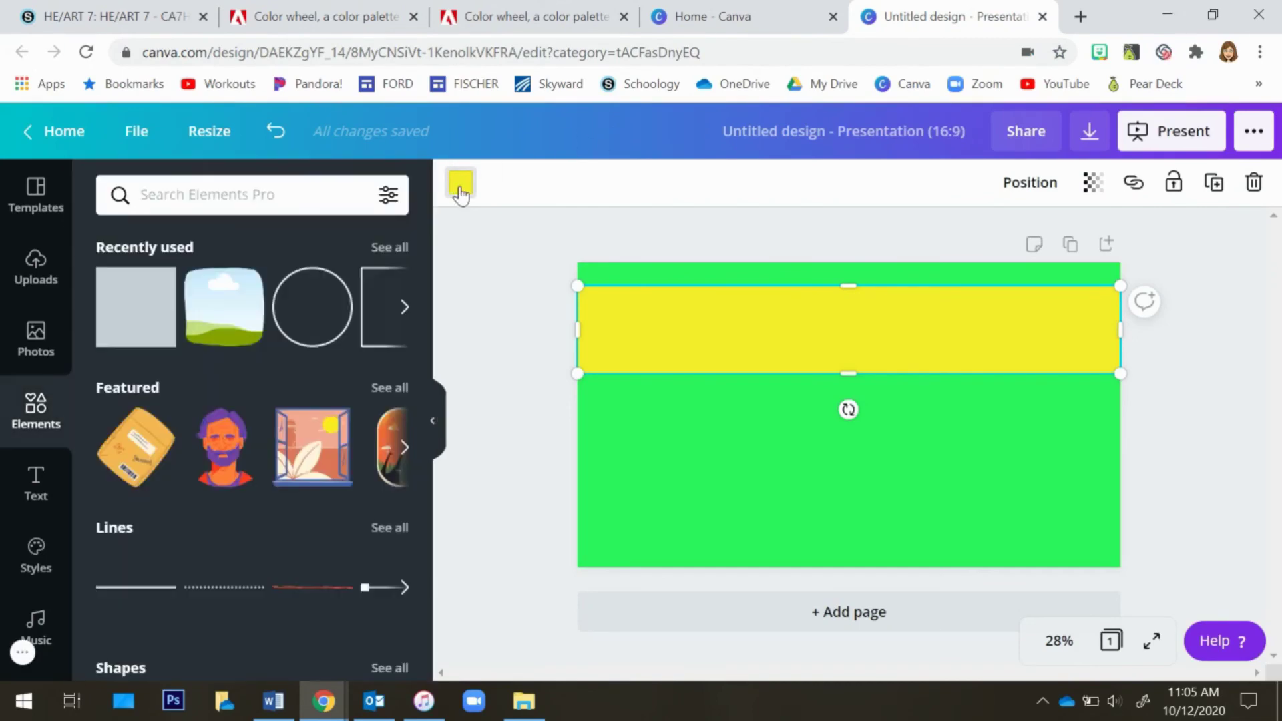
click(464, 193)
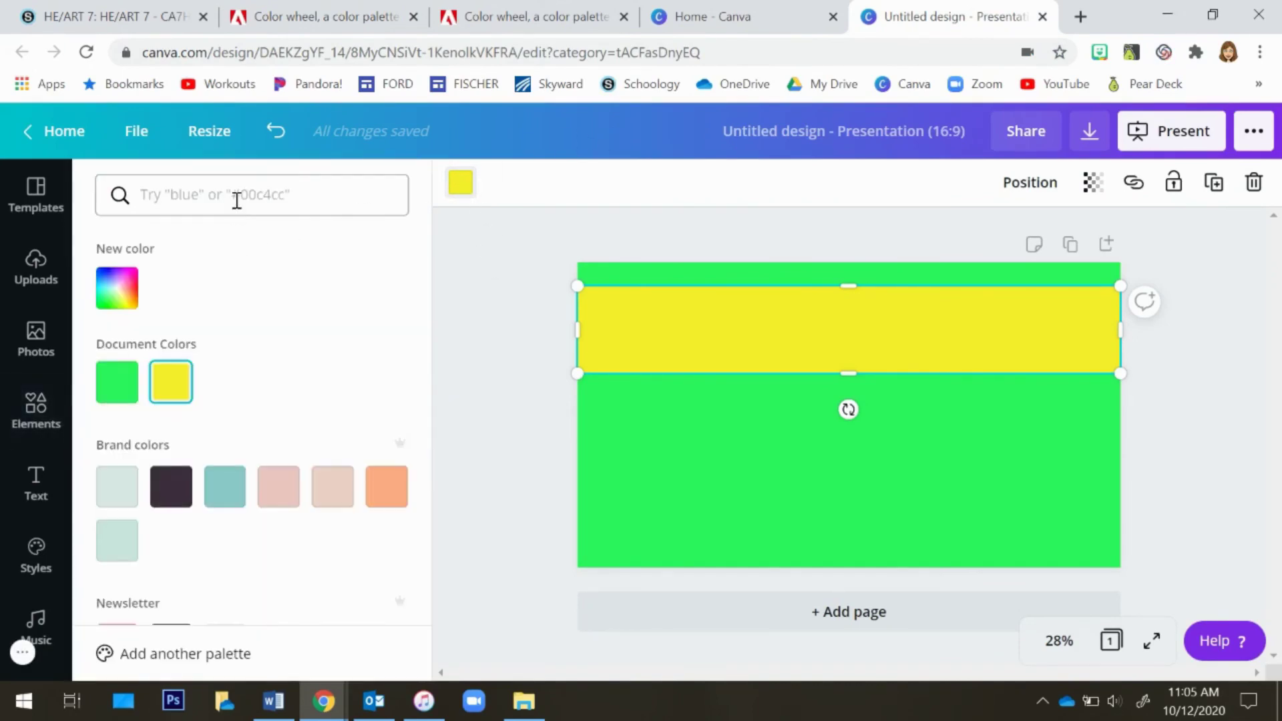
click(237, 200)
key(ctrl+v)
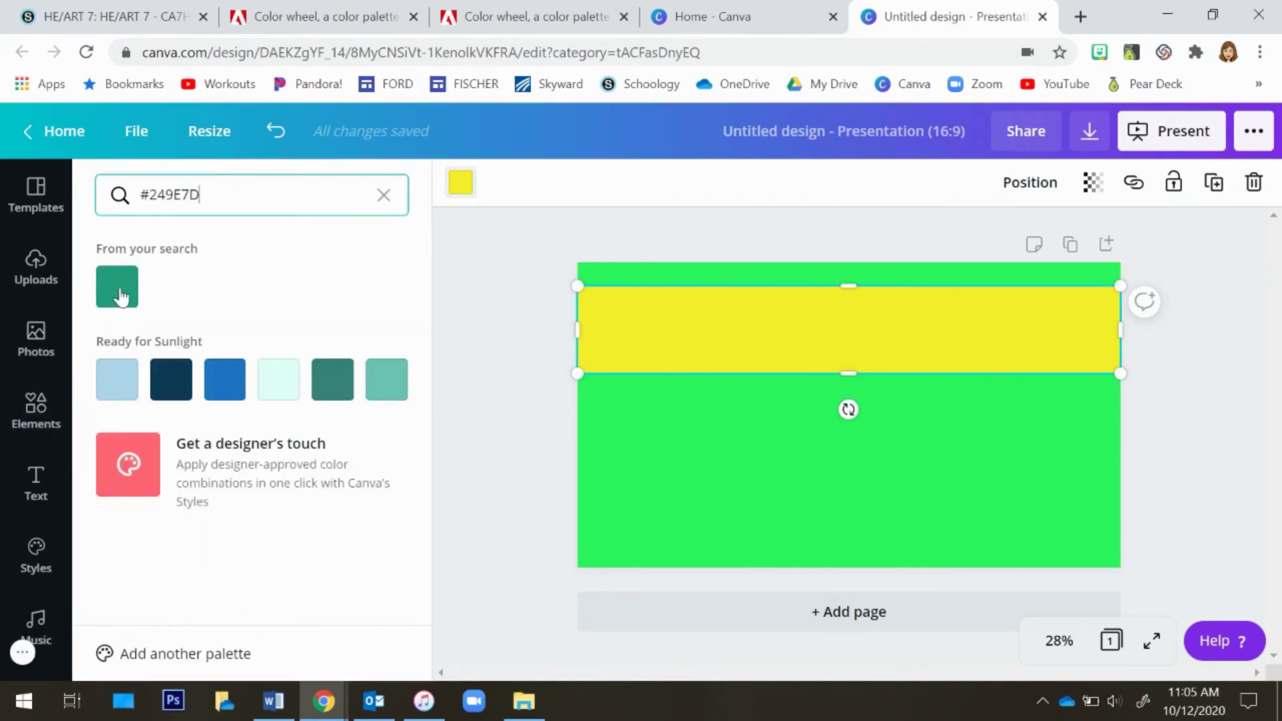
click(121, 295)
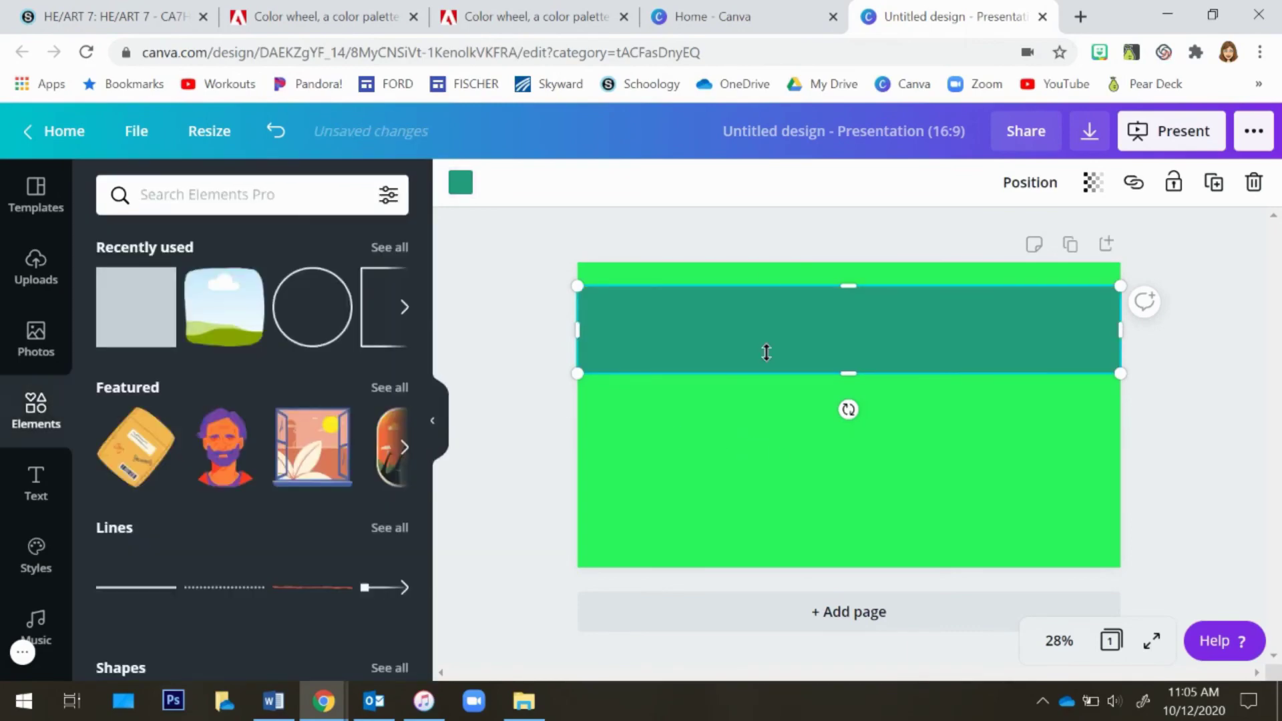
Copy the third swatch's hex code #4DEBC0 and apply it as the slide background color
click(299, 16)
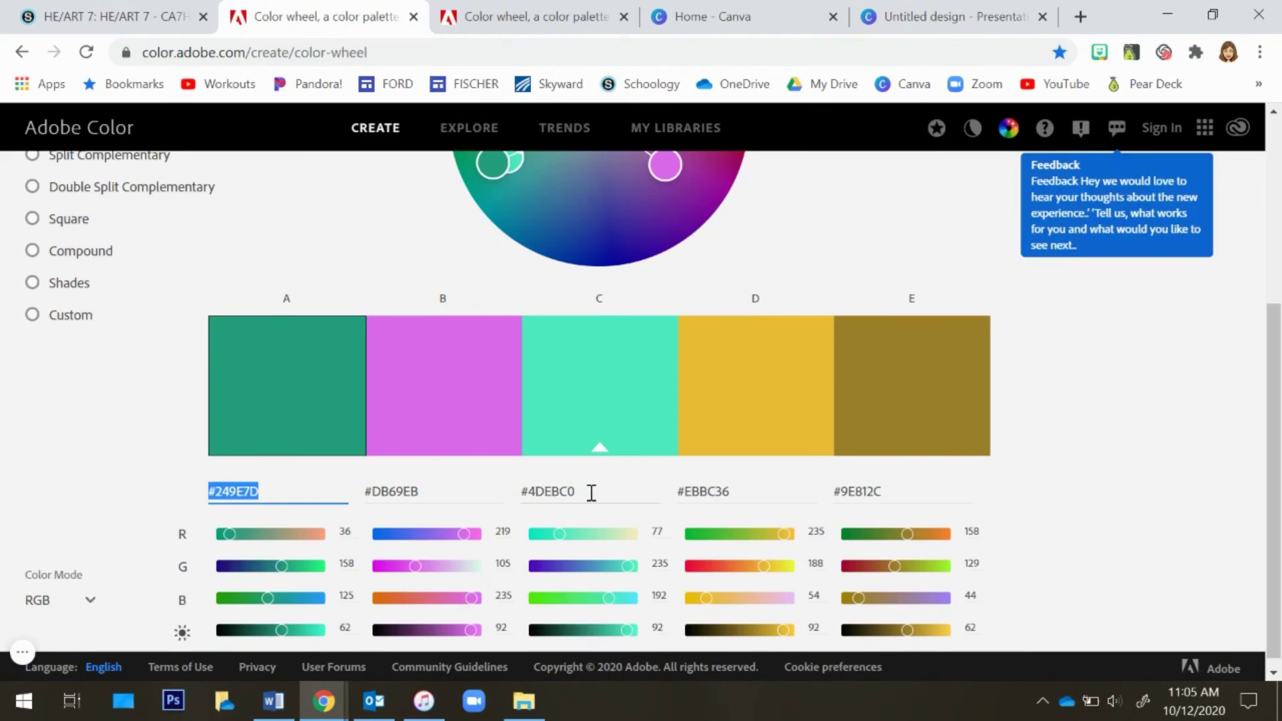
drag(581, 492, 523, 490)
key(ctrl+c)
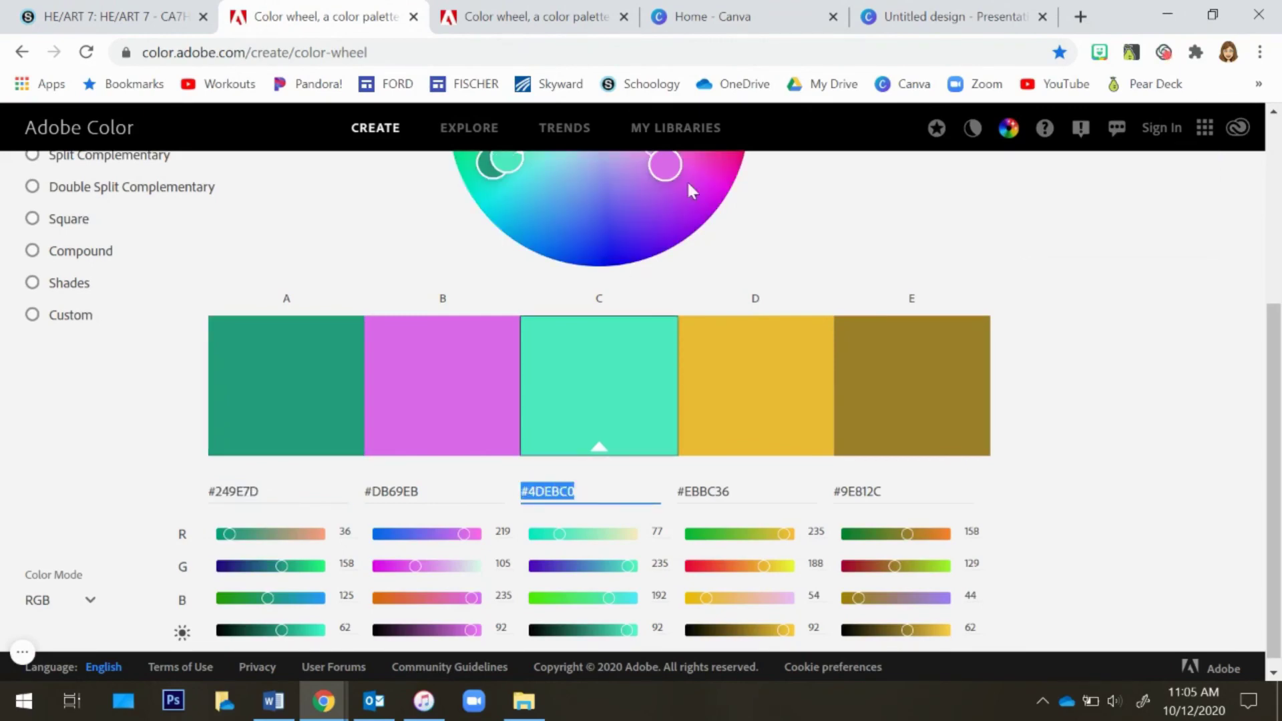
click(955, 17)
click(663, 454)
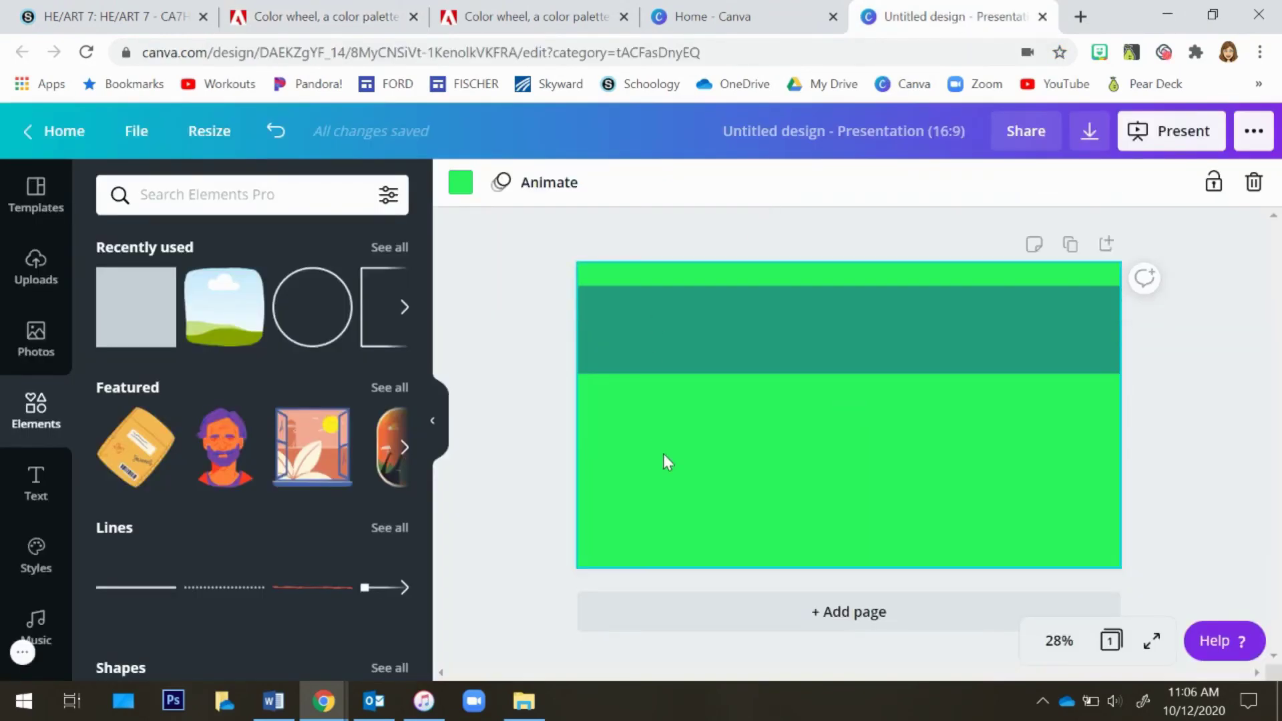
click(460, 182)
click(251, 200)
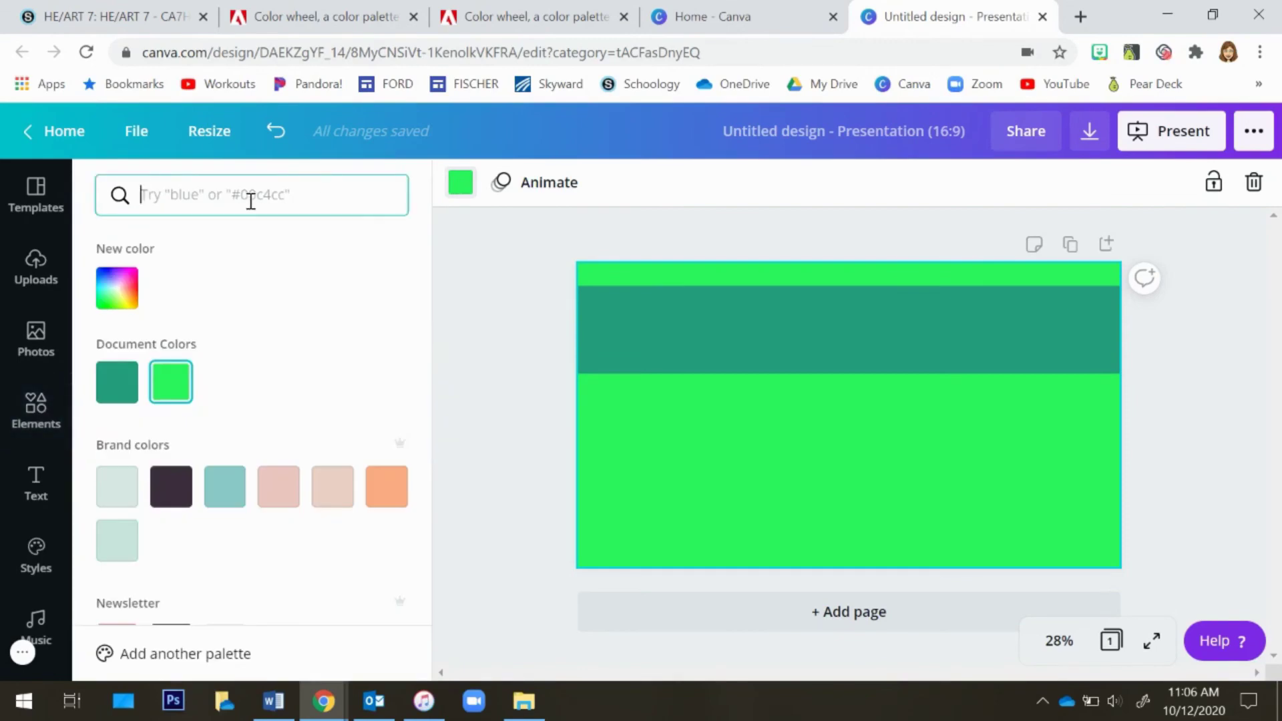
key(ctrl+v)
click(118, 289)
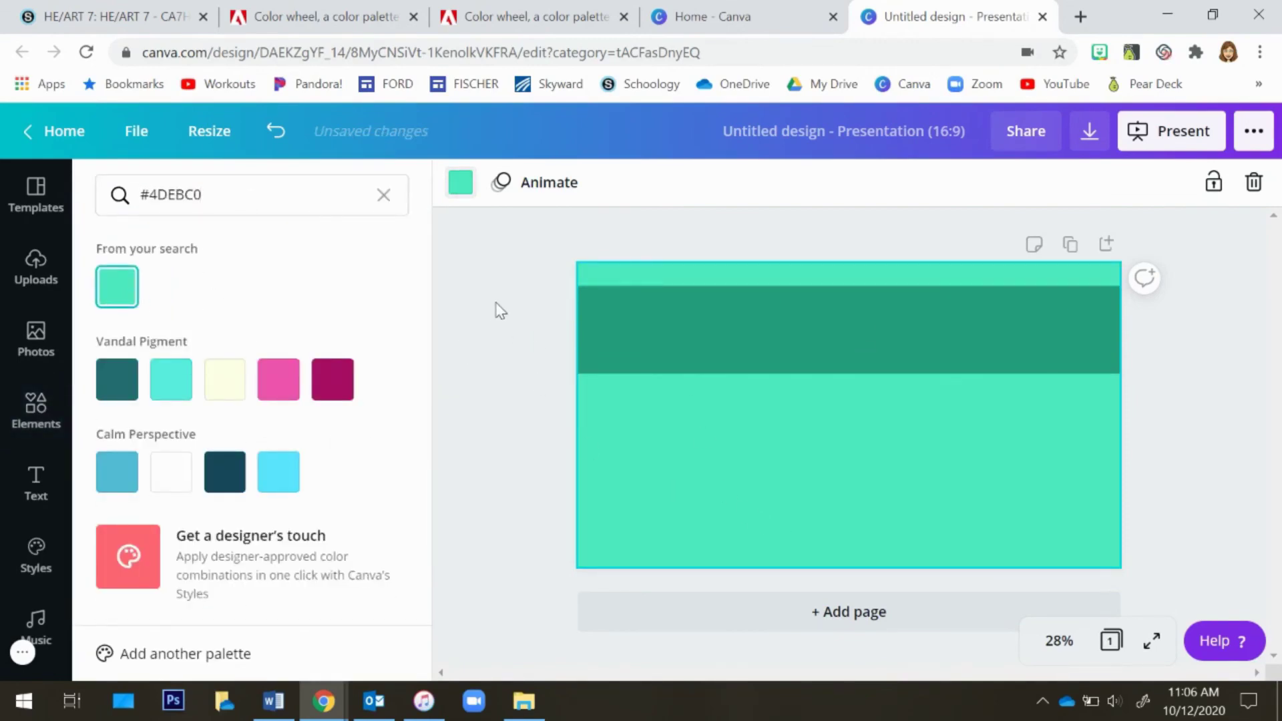
key(Escape)
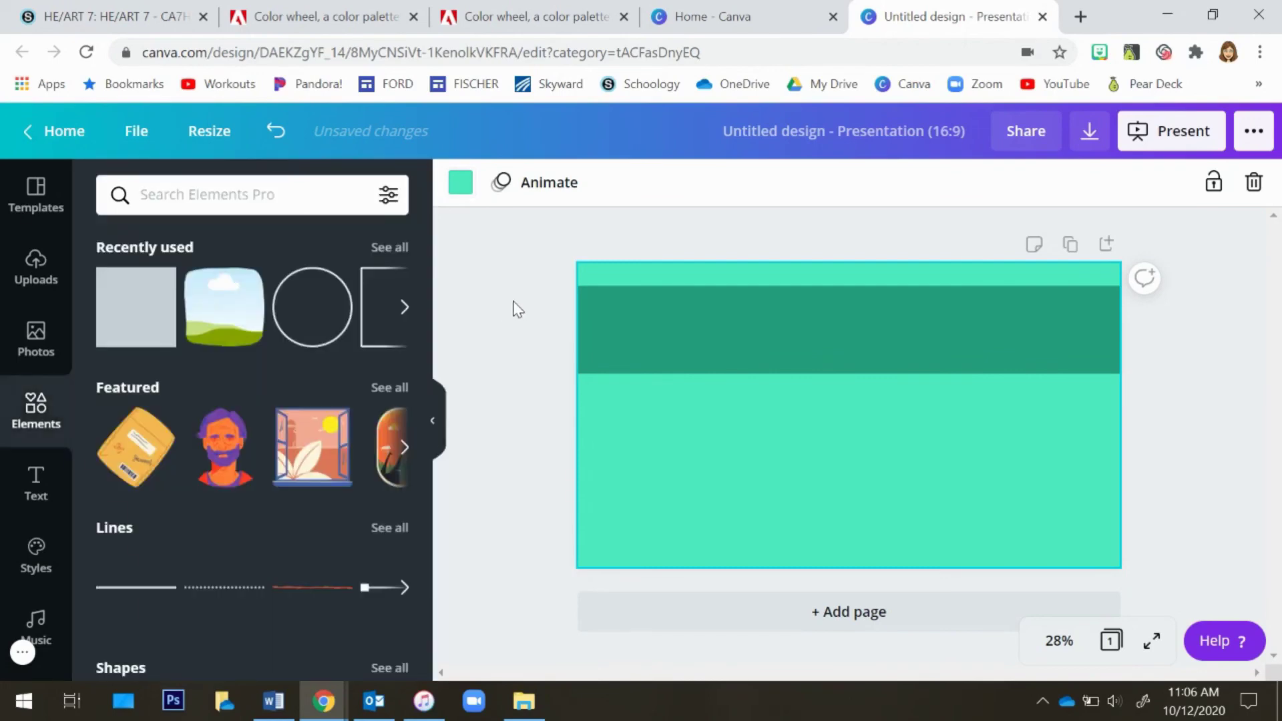
click(432, 420)
click(319, 17)
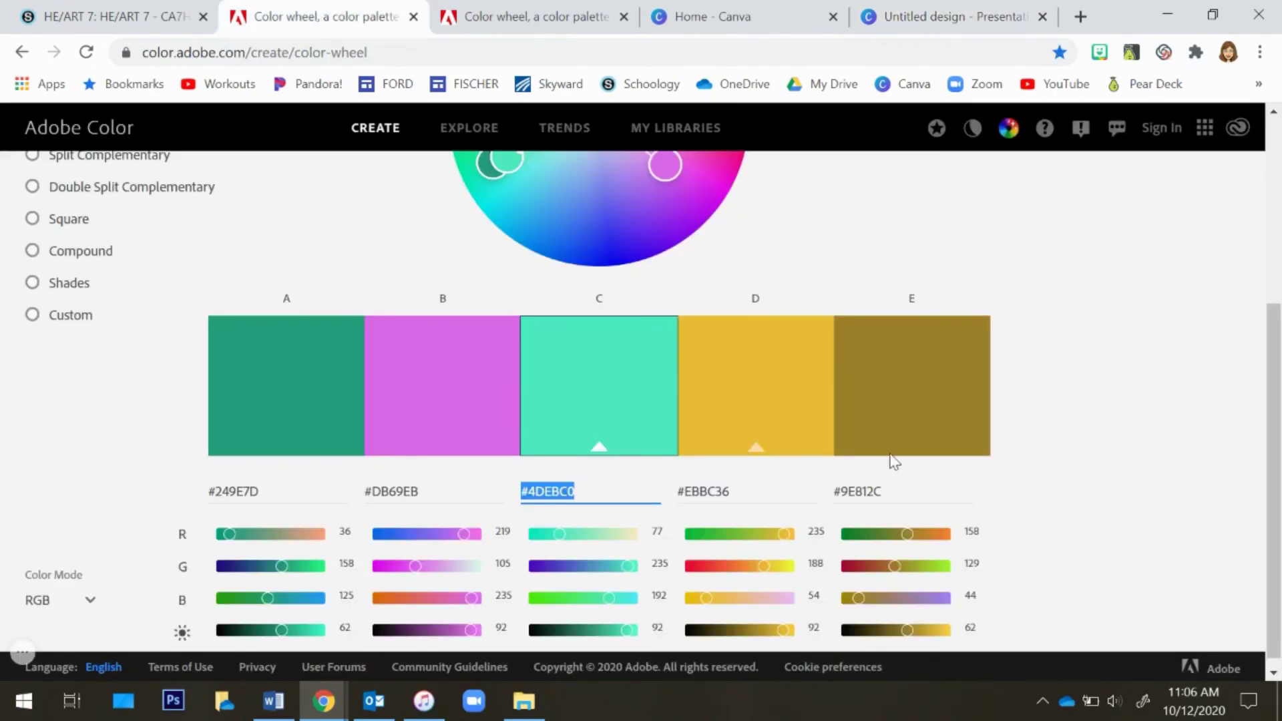
drag(1275, 454, 1272, 253)
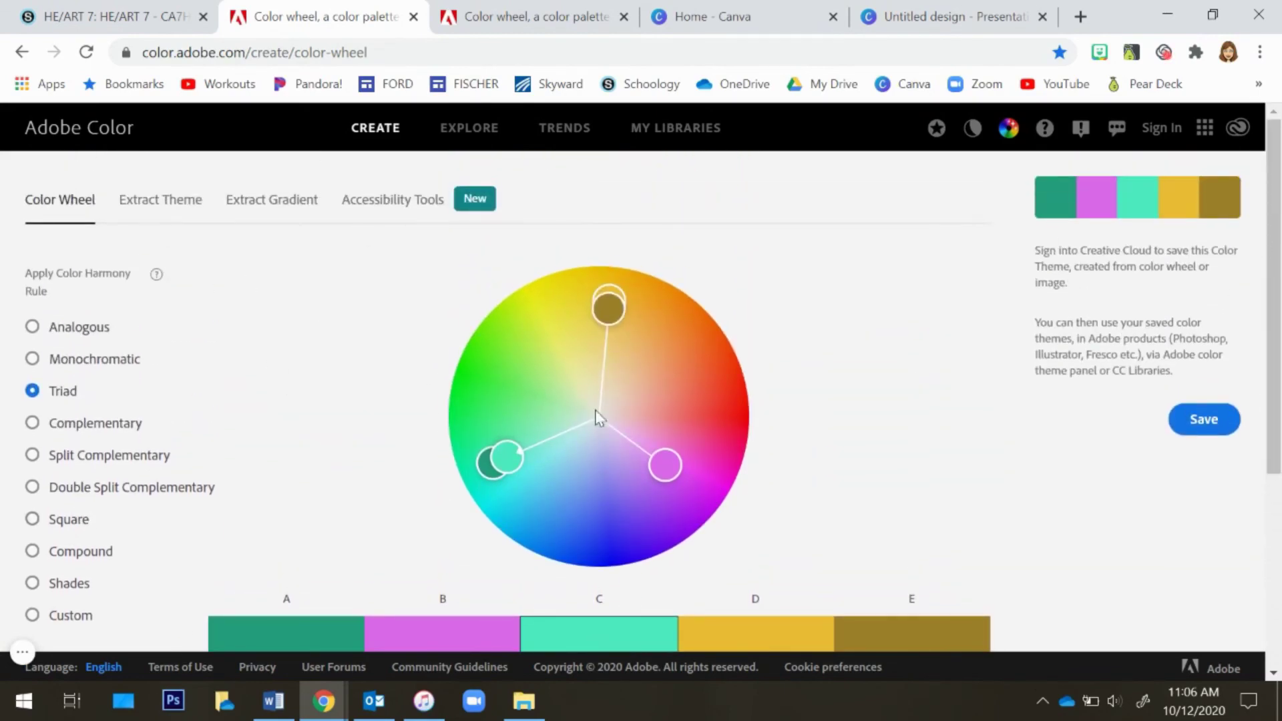